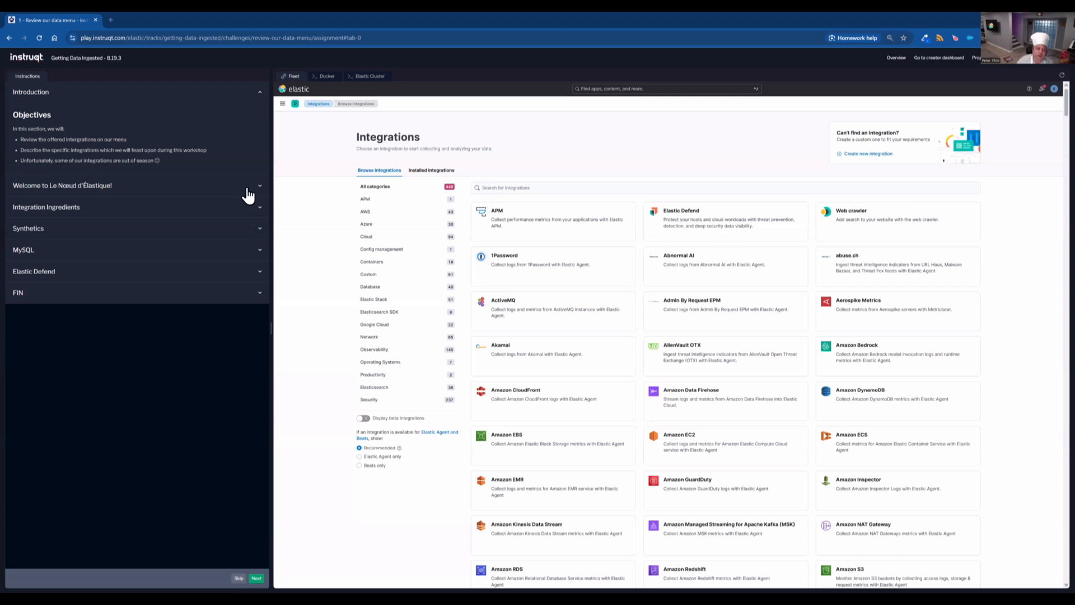
# - Read through the challenge instructions on the integrations menu, expanding each section in turn
pyautogui.click(248, 193)
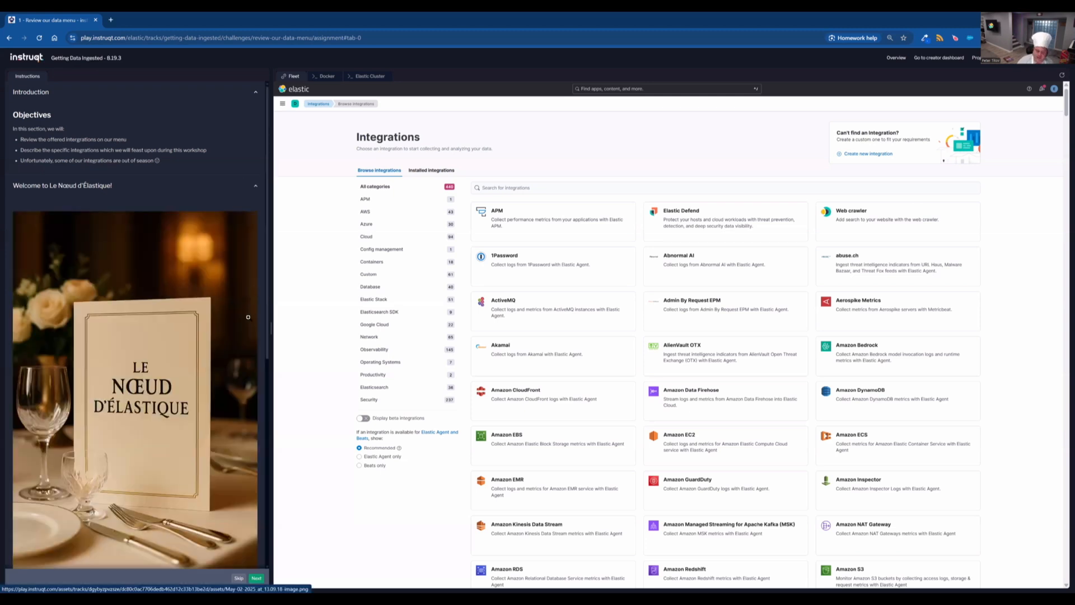
pyautogui.scroll(-5, 248, 317)
pyautogui.scroll(-1, 248, 317)
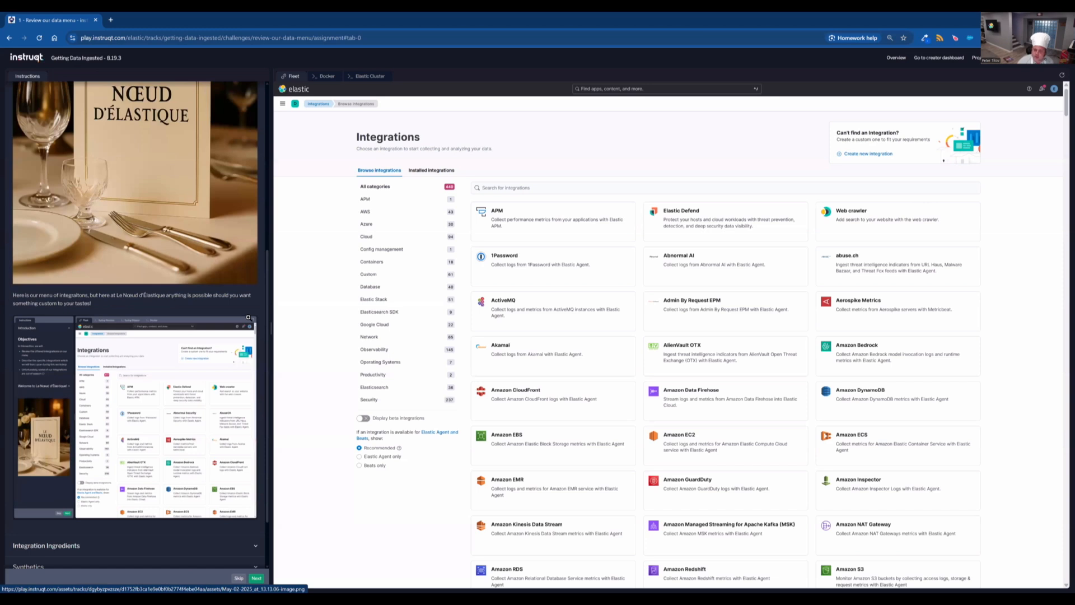
pyautogui.scroll(-1, 248, 316)
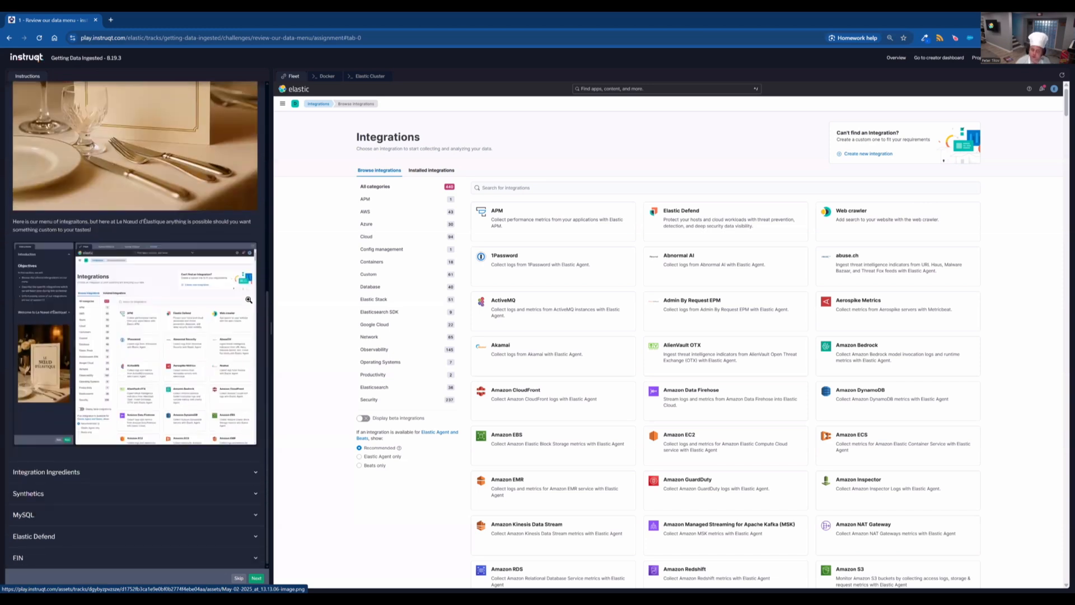
pyautogui.click(247, 479)
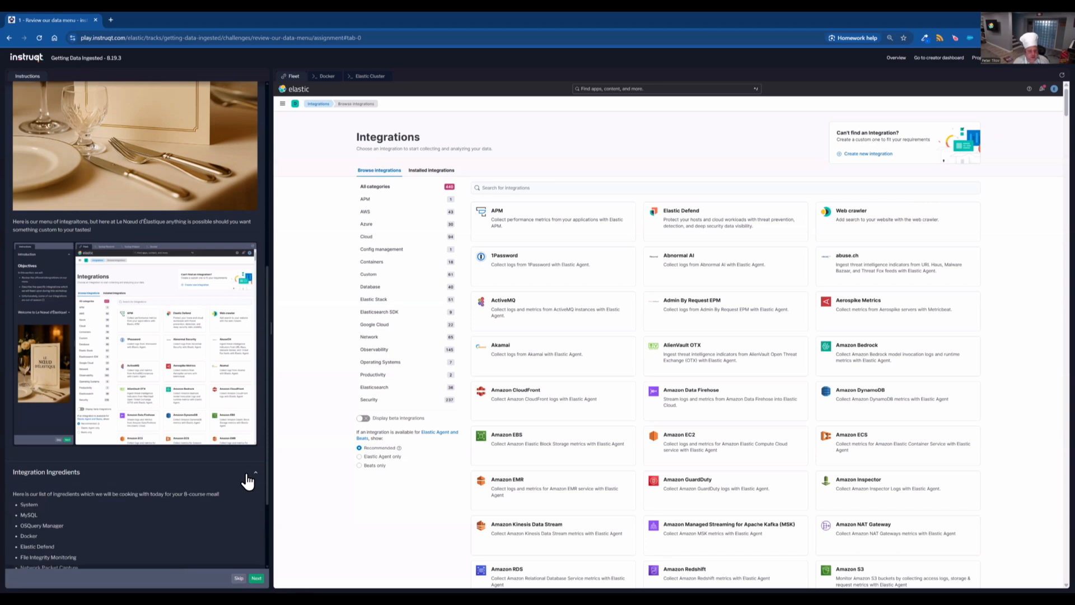
pyautogui.scroll(-2, 227, 445)
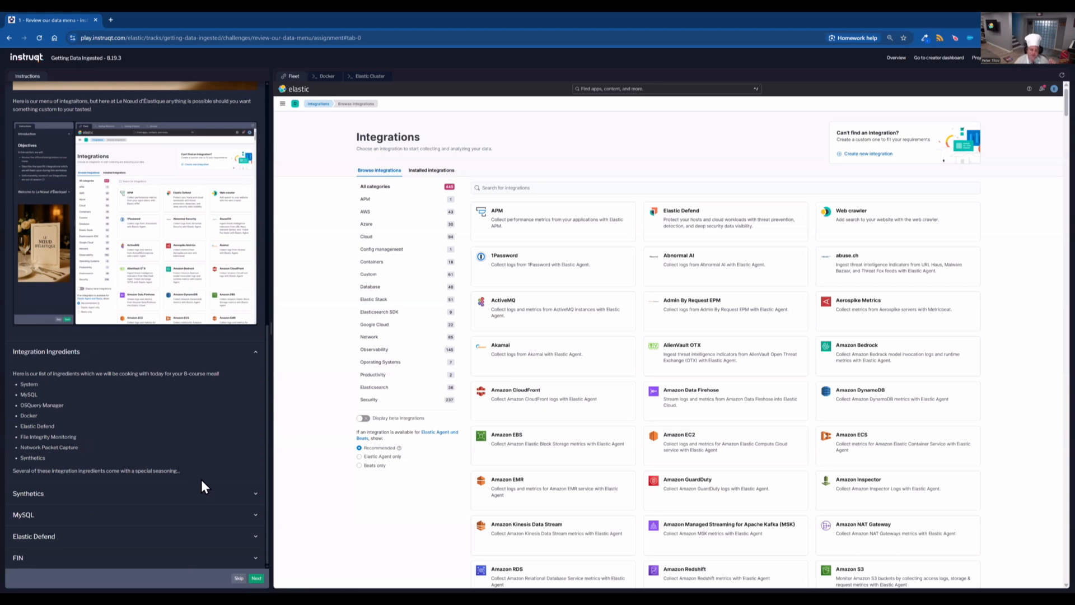
pyautogui.click(211, 502)
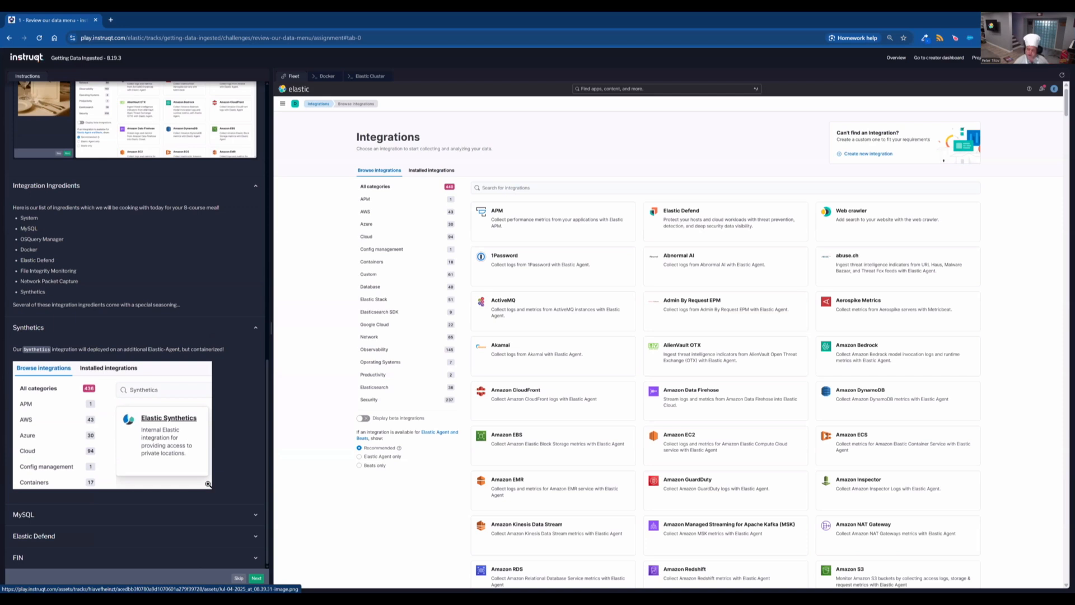
pyautogui.click(236, 516)
pyautogui.scroll(-3, 233, 516)
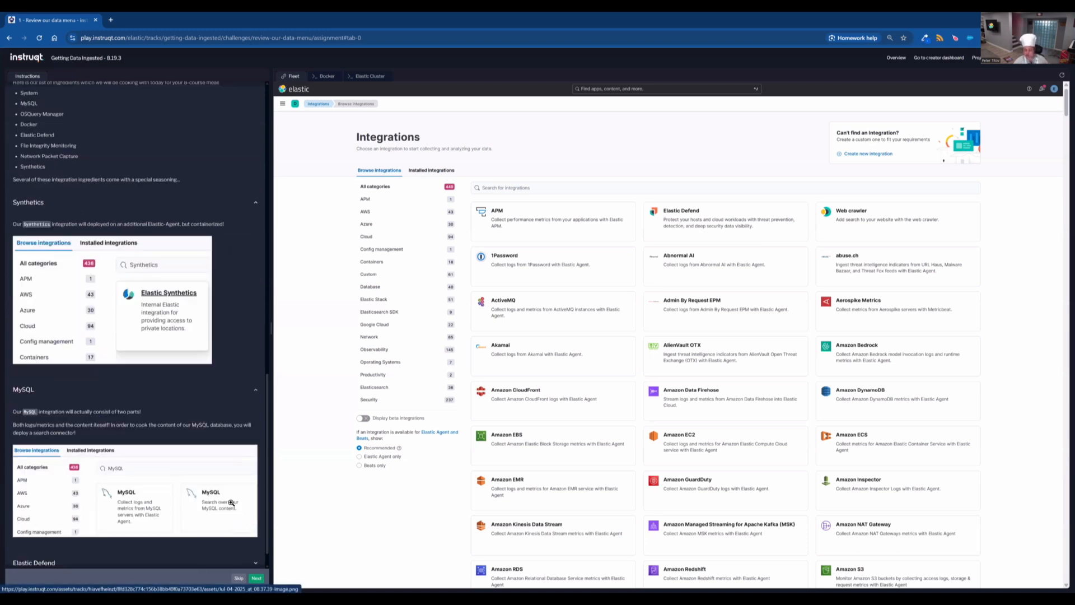
pyautogui.scroll(-1, 229, 502)
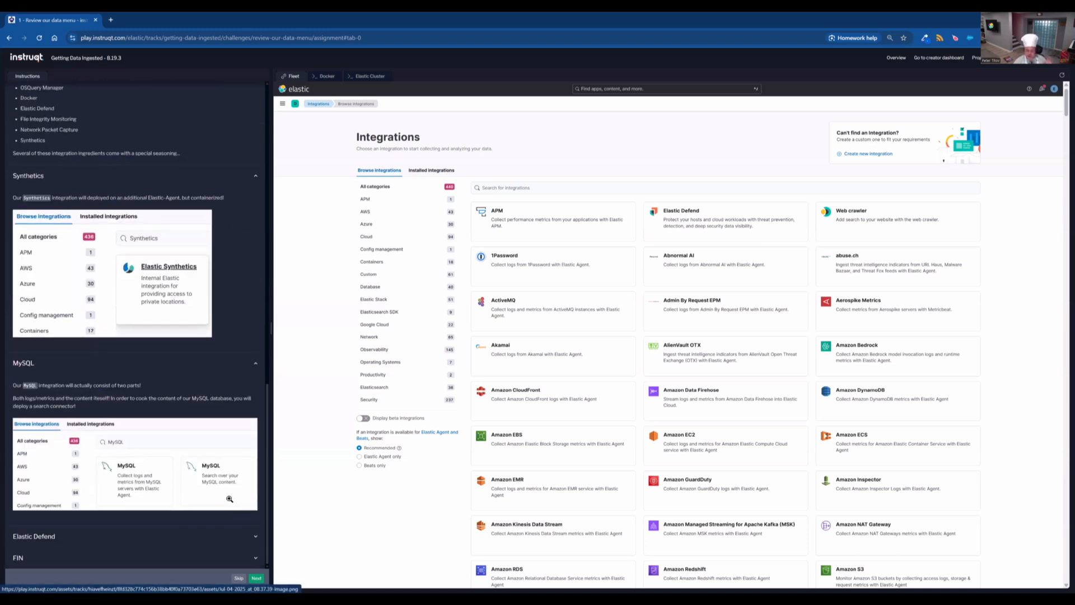
pyautogui.click(219, 541)
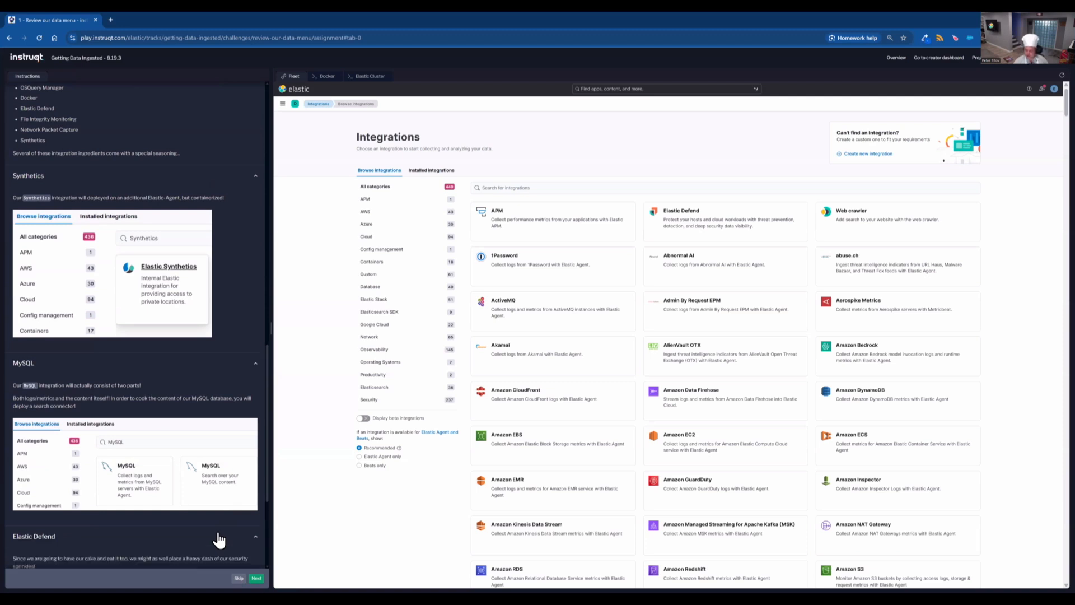
pyautogui.scroll(-6, 217, 531)
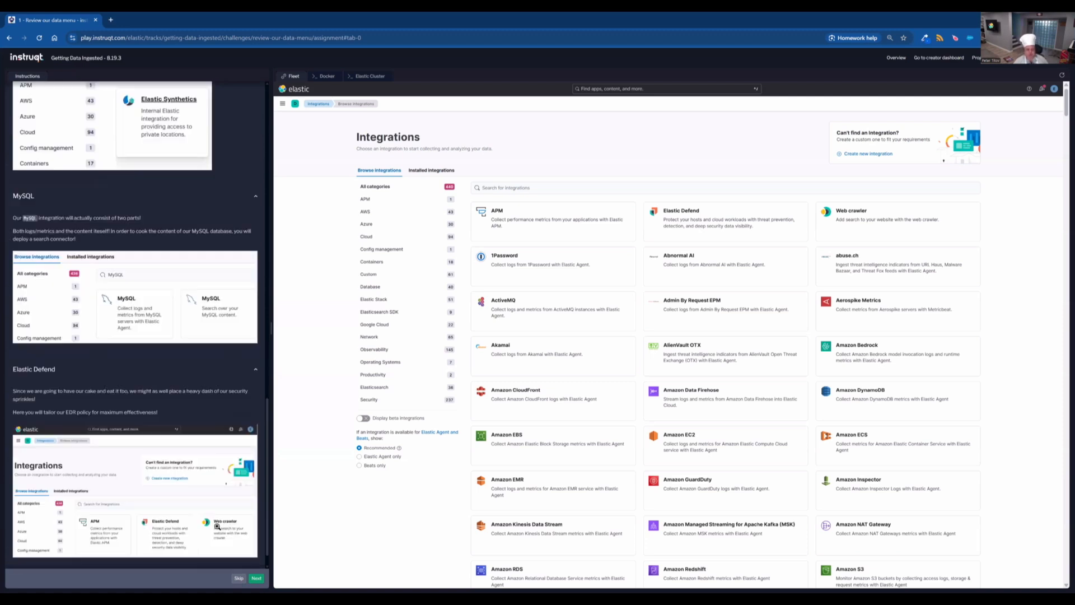
pyautogui.scroll(-1, 217, 526)
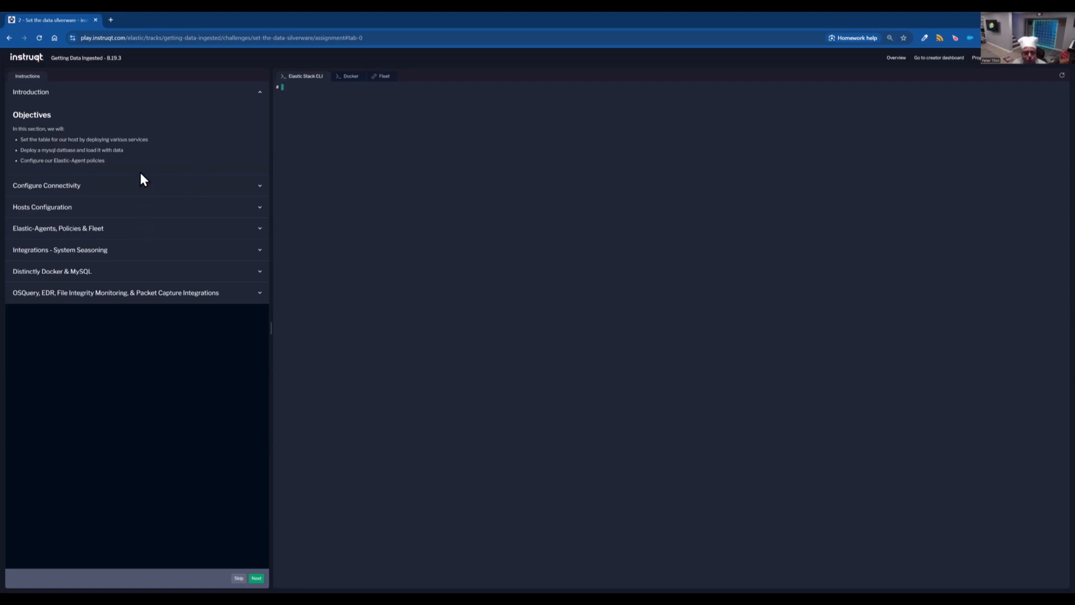
# - Run the ca.sh certificate-sharing script from the Configure Connectivity instructions in the Elastic Stack CLI
pyautogui.click(167, 194)
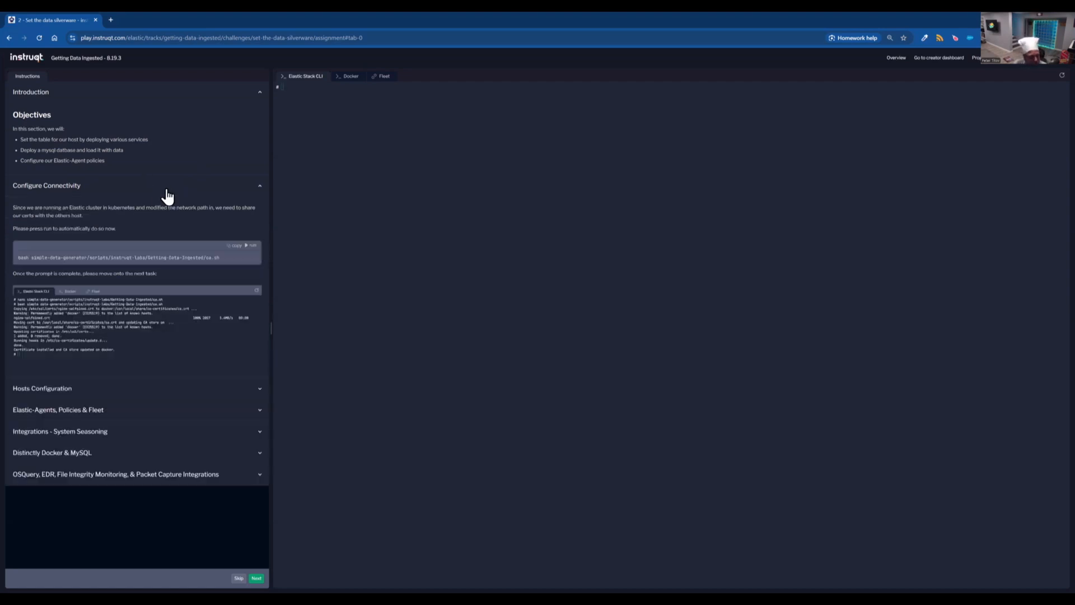
pyautogui.click(252, 246)
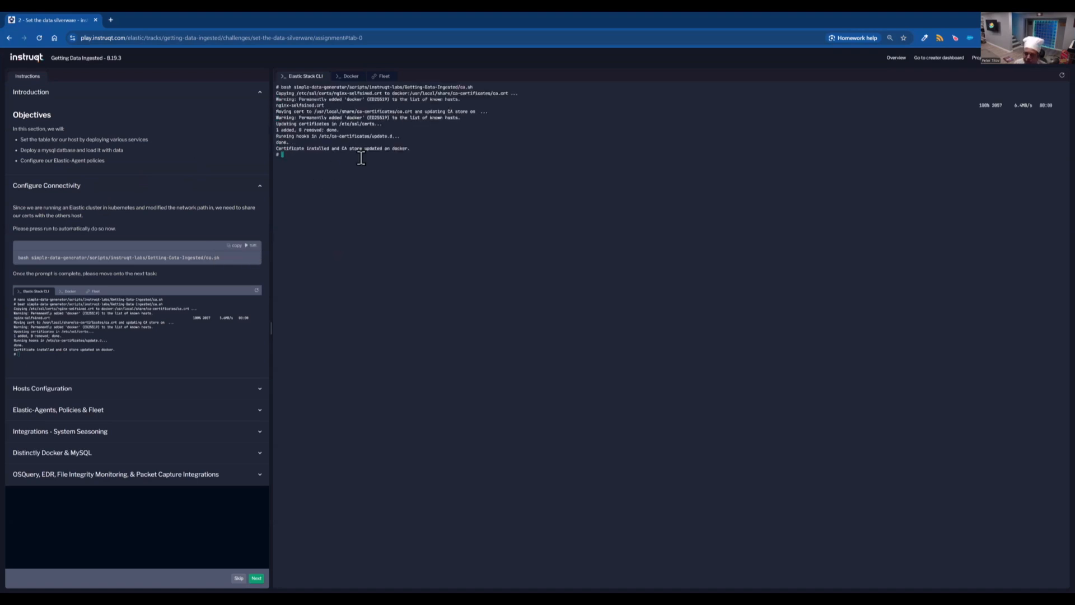
# - Switch to the Docker host and run the host-docker.sh setup script from the Hosts Configuration instructions
pyautogui.click(146, 391)
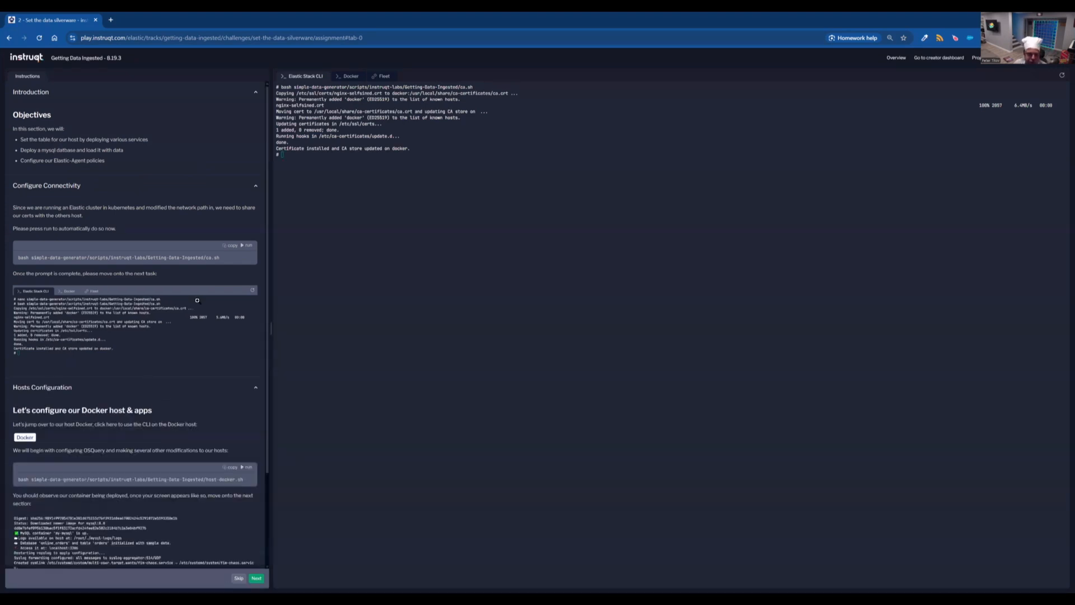
pyautogui.scroll(-2, 197, 300)
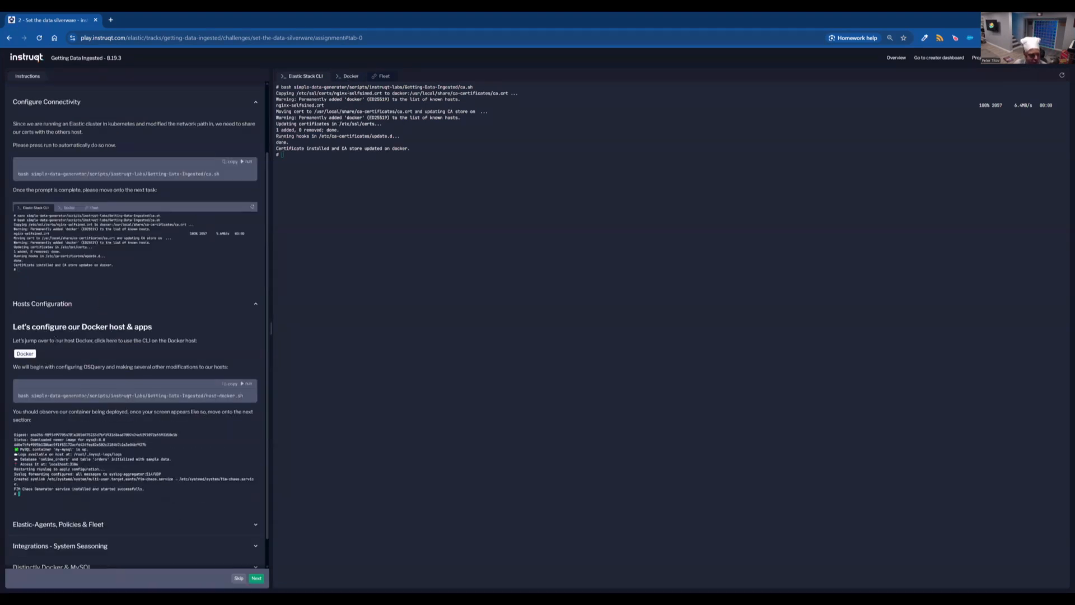
pyautogui.click(24, 355)
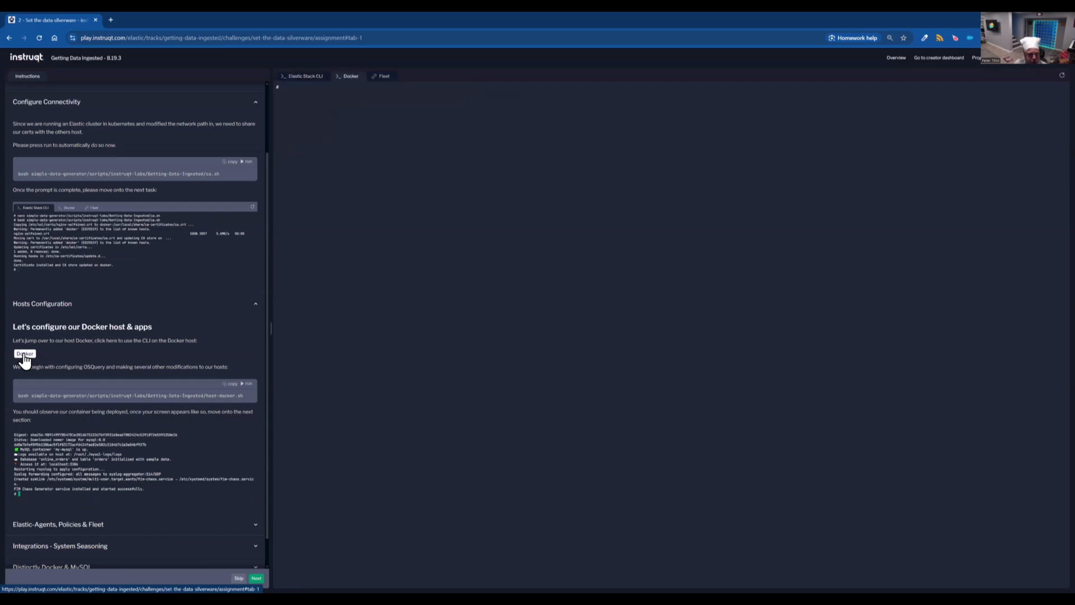
pyautogui.click(247, 384)
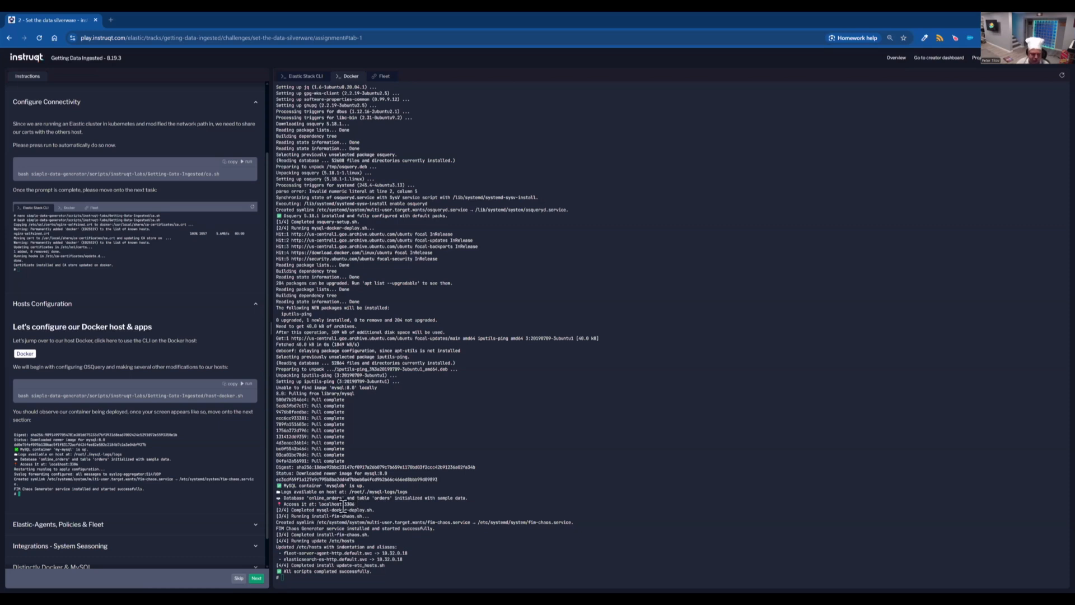
# - Open Fleet's agent policies page from the Elastic-Agents, Policies & Fleet instructions
pyautogui.moveTo(278, 571); pyautogui.dragTo(373, 571)
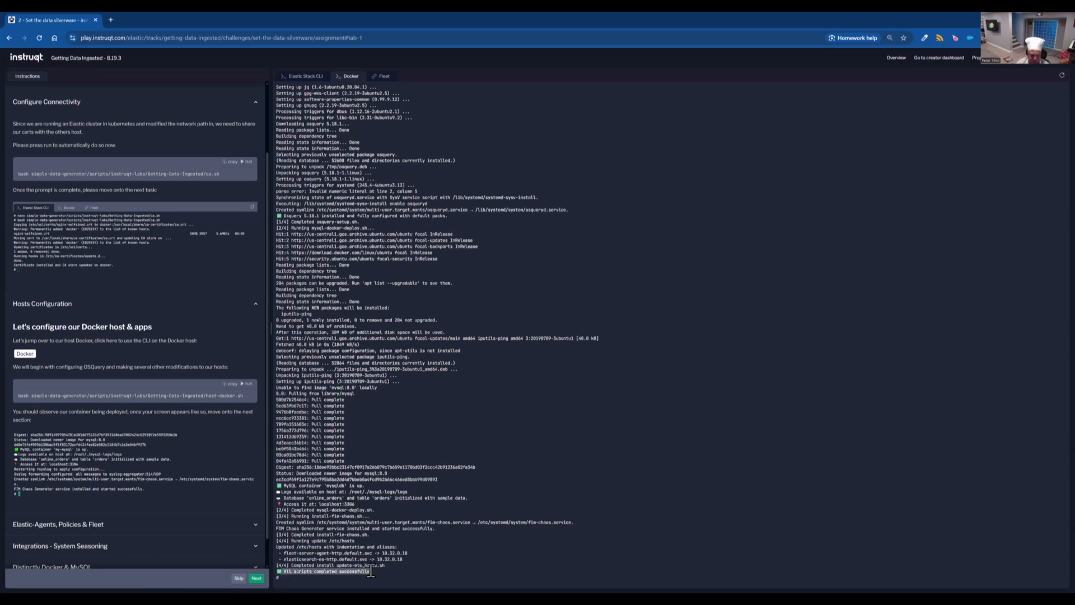
pyautogui.click(253, 532)
pyautogui.scroll(-2, 196, 459)
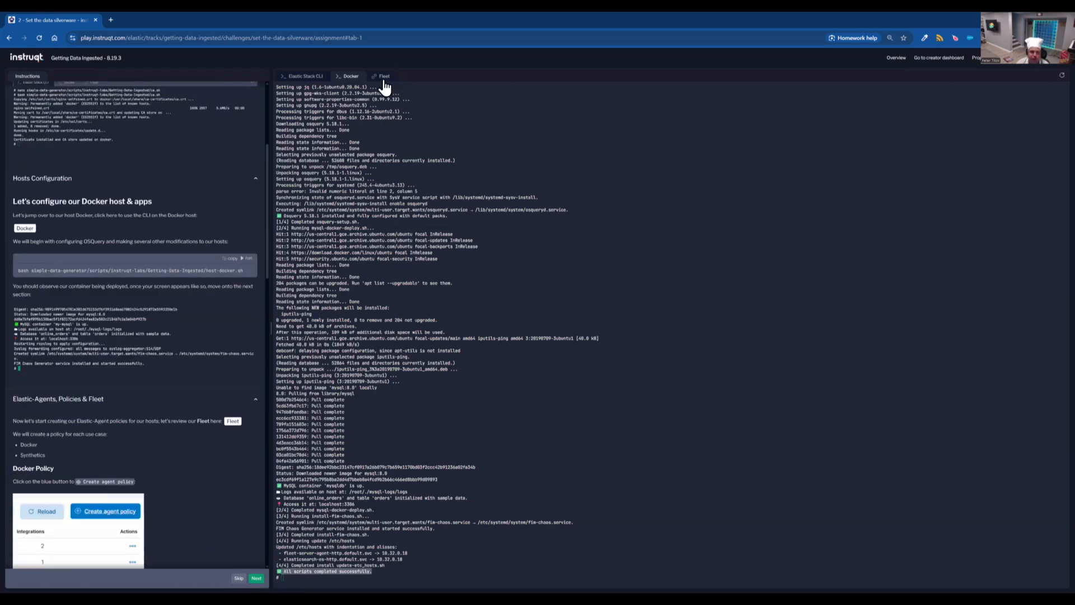
pyautogui.click(233, 421)
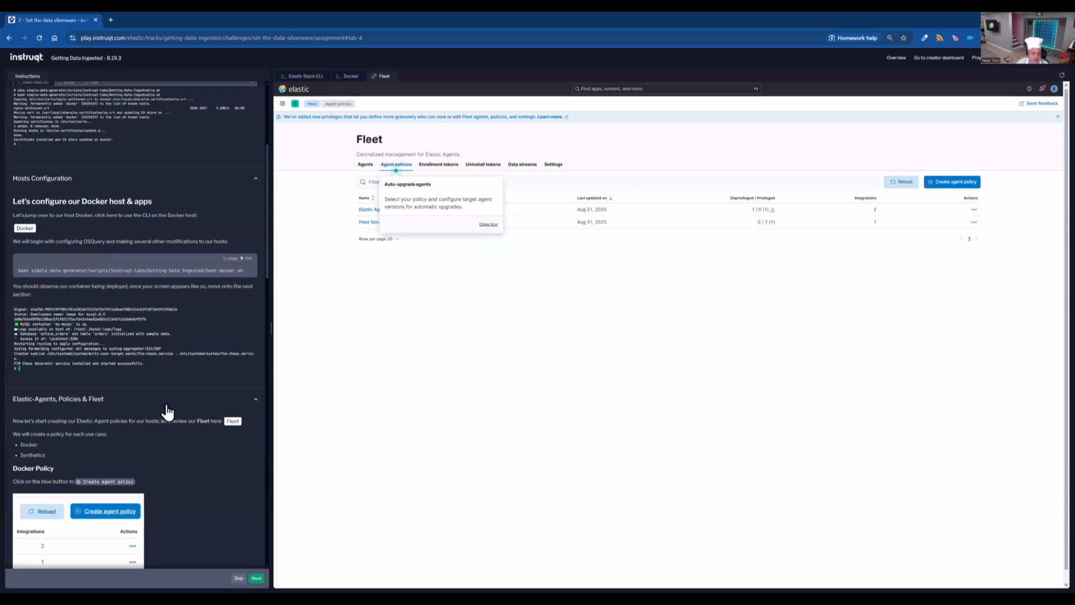
# - Create an agent policy named Docker, keeping system logs and metrics collection enabled
pyautogui.scroll(-3, 167, 412)
pyautogui.click(959, 183)
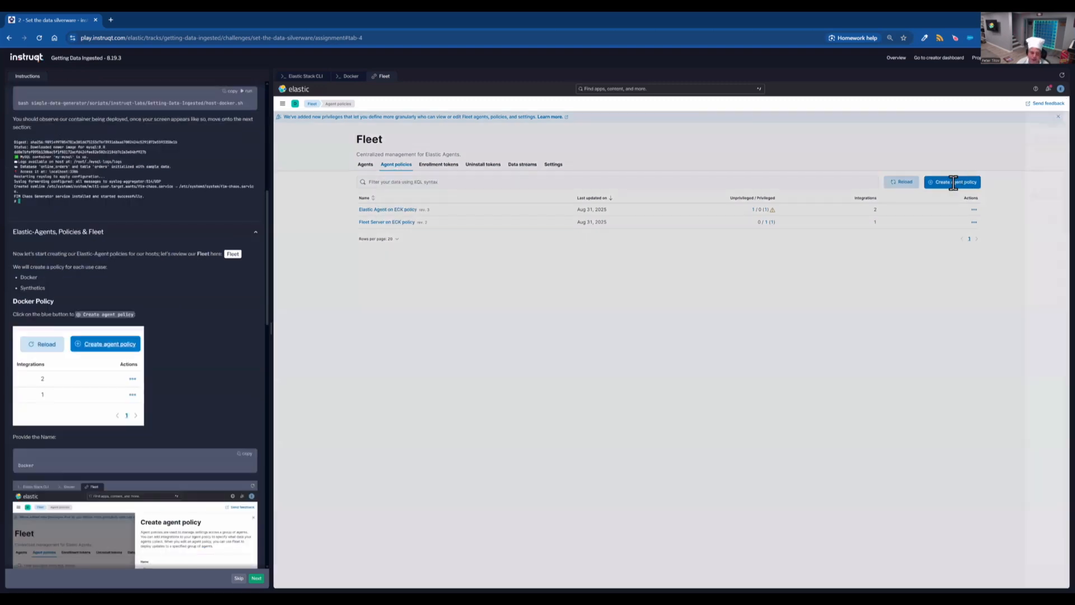
pyautogui.click(246, 454)
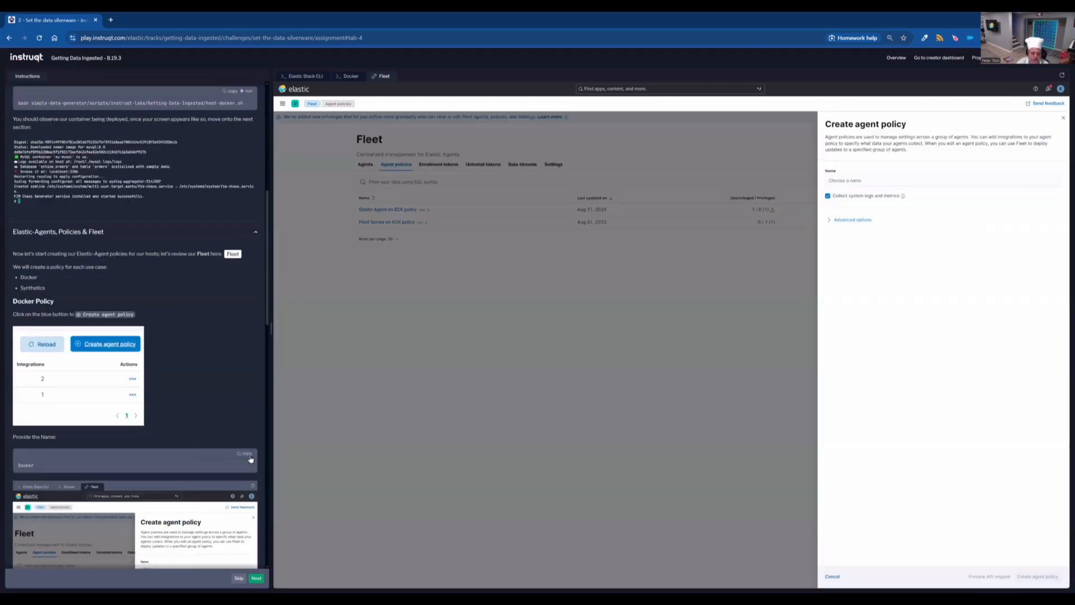
pyautogui.click(898, 180)
pyautogui.write('Docker')
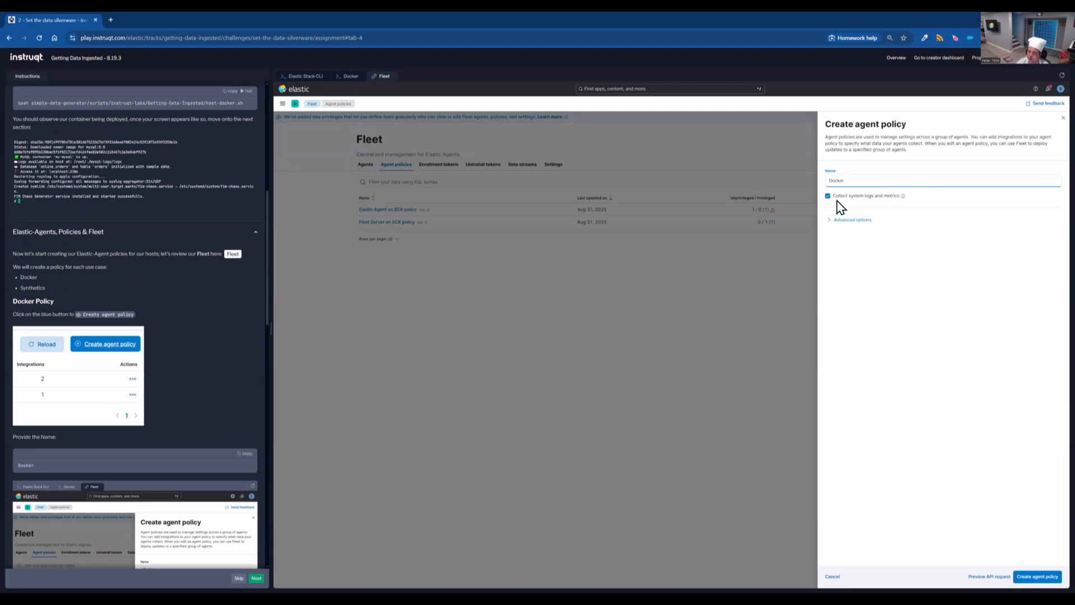
pyautogui.click(1037, 576)
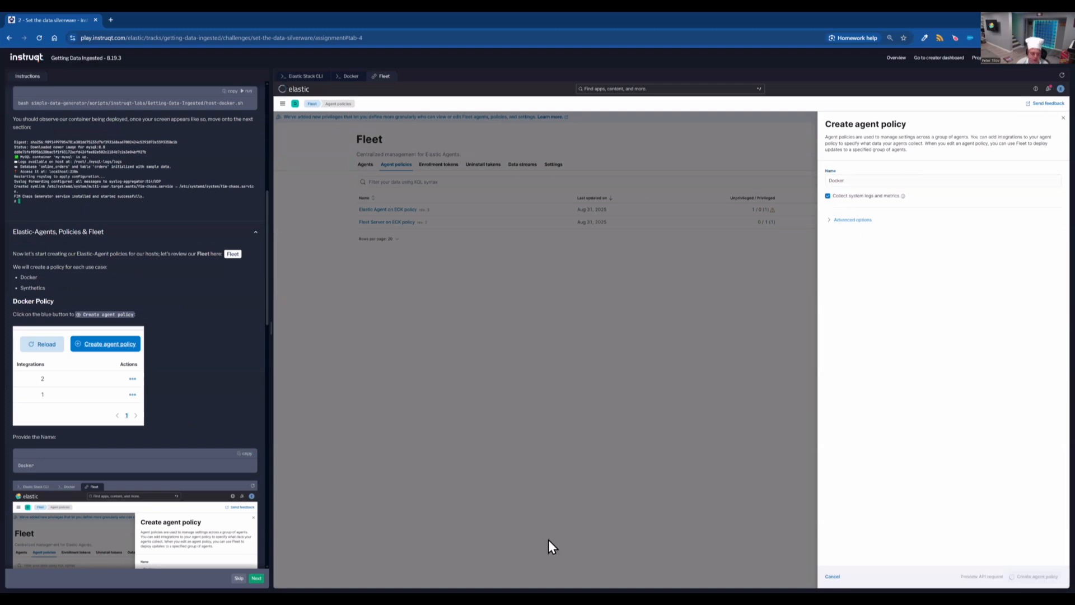
# - Create a second agent policy named Synthetics with system logs and metrics collection turned off
pyautogui.scroll(-1, 173, 417)
pyautogui.scroll(-2, 173, 417)
pyautogui.scroll(-2, 173, 455)
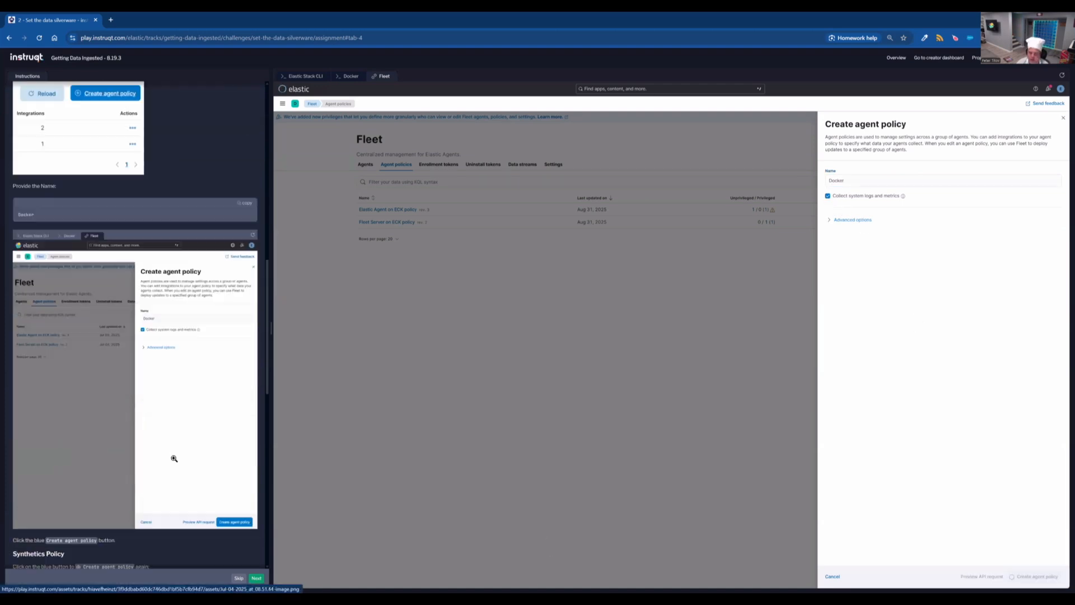
pyautogui.scroll(-2, 191, 452)
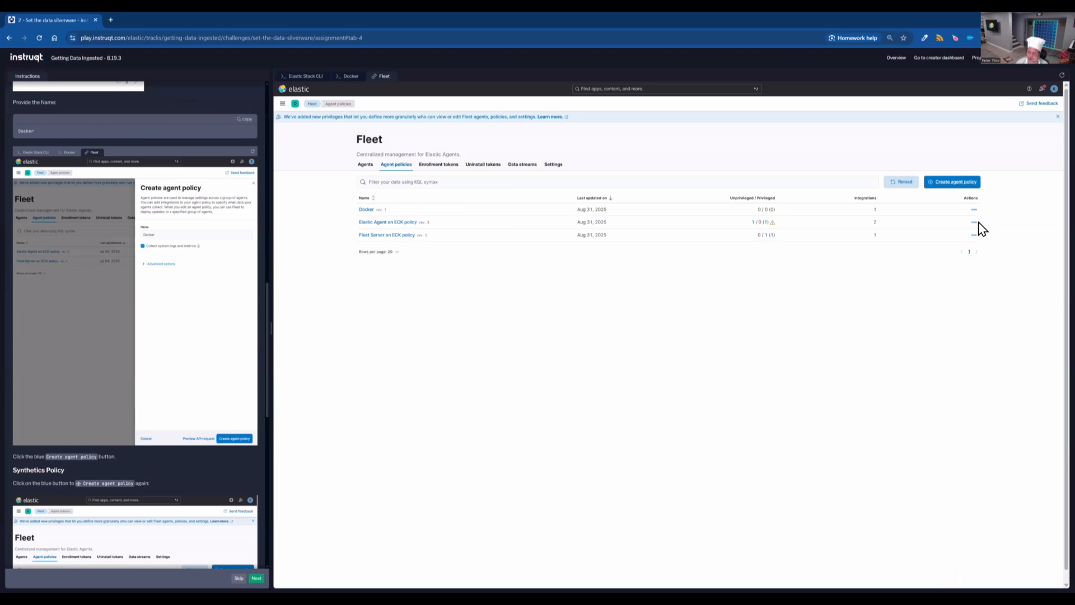
pyautogui.click(965, 183)
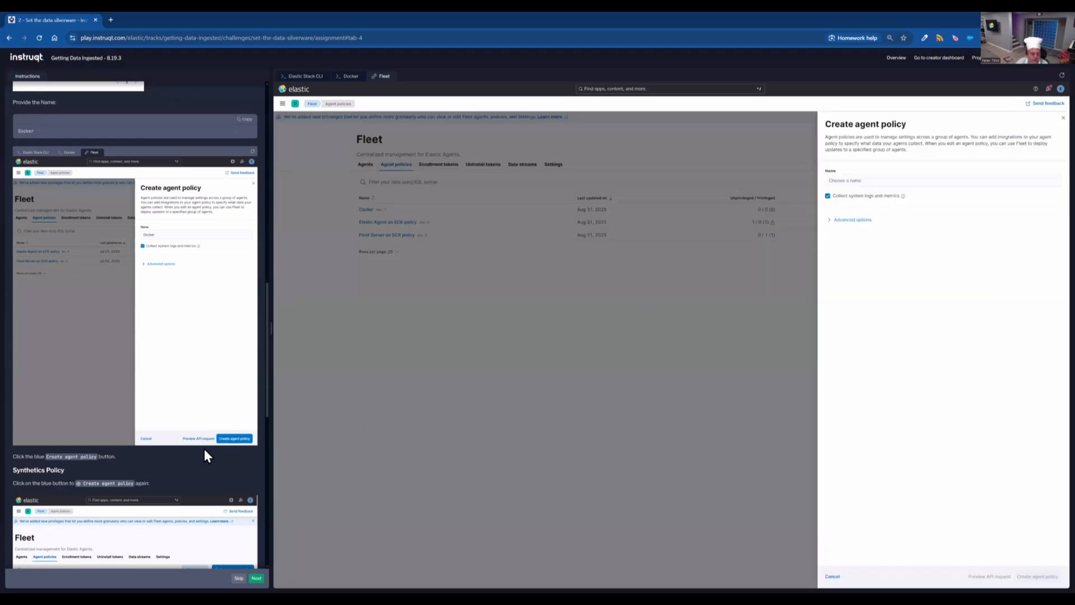
pyautogui.scroll(-2, 221, 486)
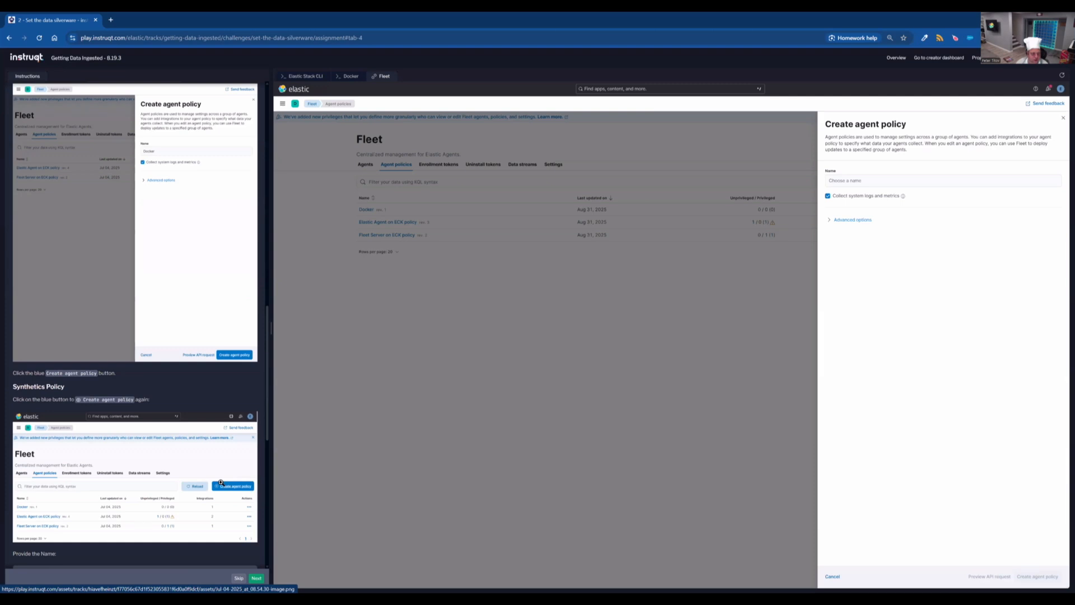
pyautogui.scroll(-1, 243, 534)
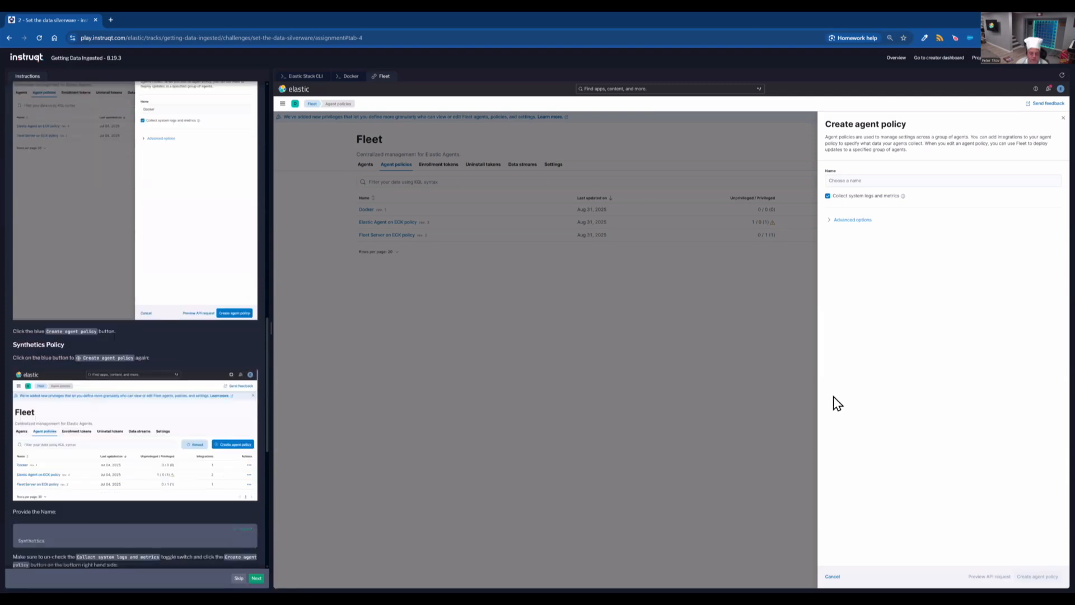
pyautogui.click(986, 178)
pyautogui.write('Synthetics')
pyautogui.click(827, 196)
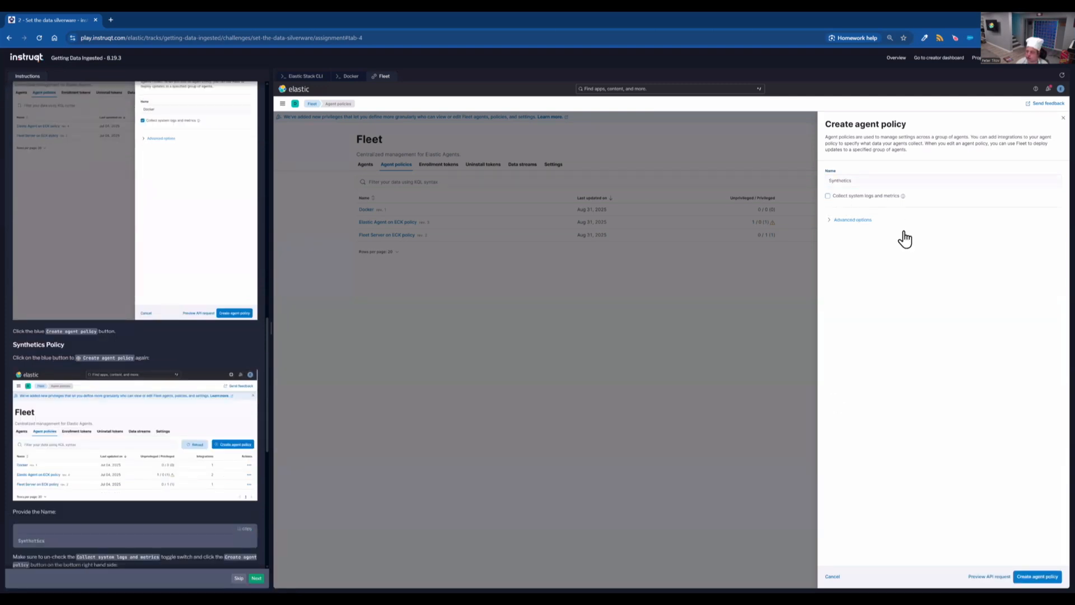
pyautogui.click(1042, 577)
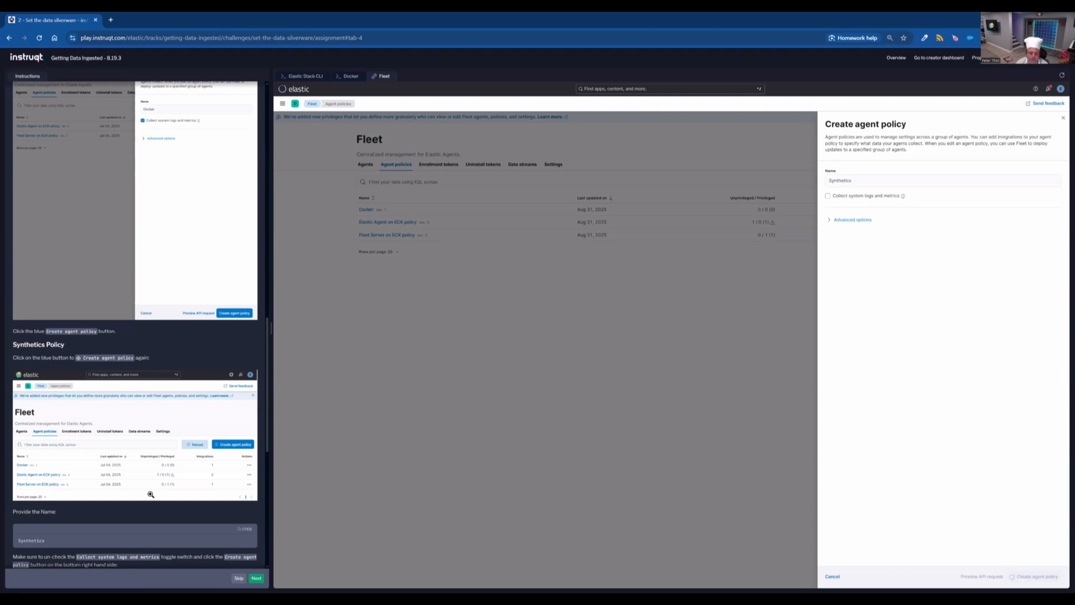
# - Scroll through the remaining Elastic-Agents instructions to compare the expected policy list
pyautogui.scroll(-5, 151, 494)
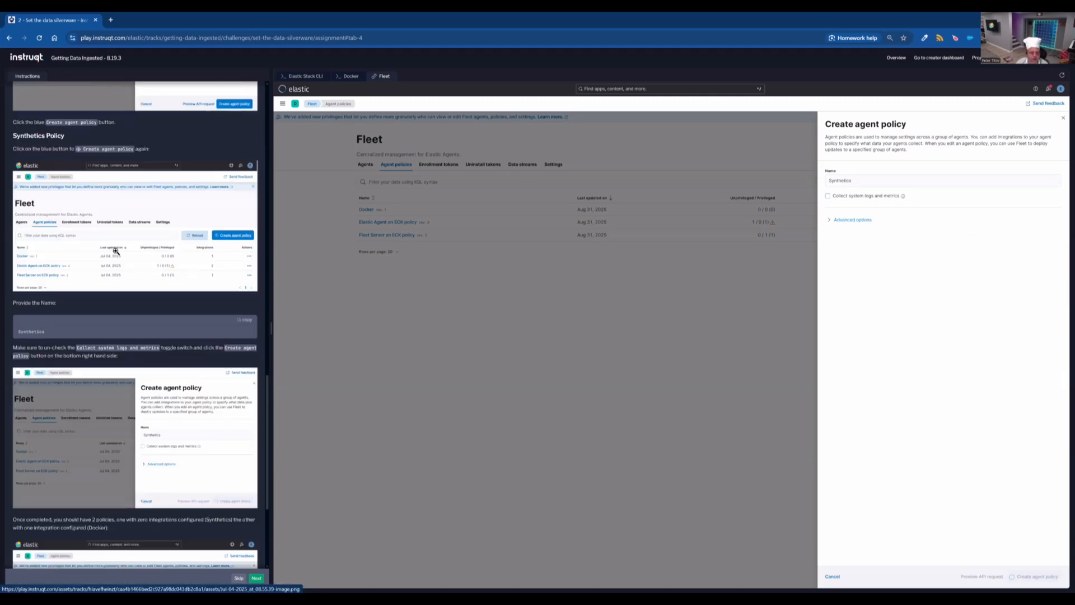
pyautogui.scroll(-3, 195, 402)
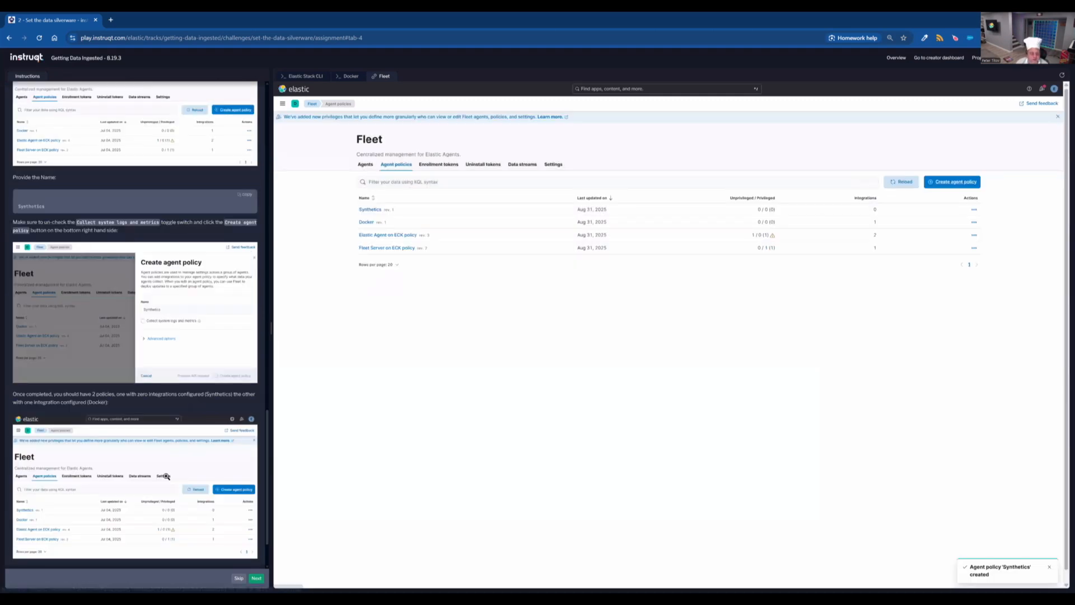
pyautogui.scroll(-1, 208, 481)
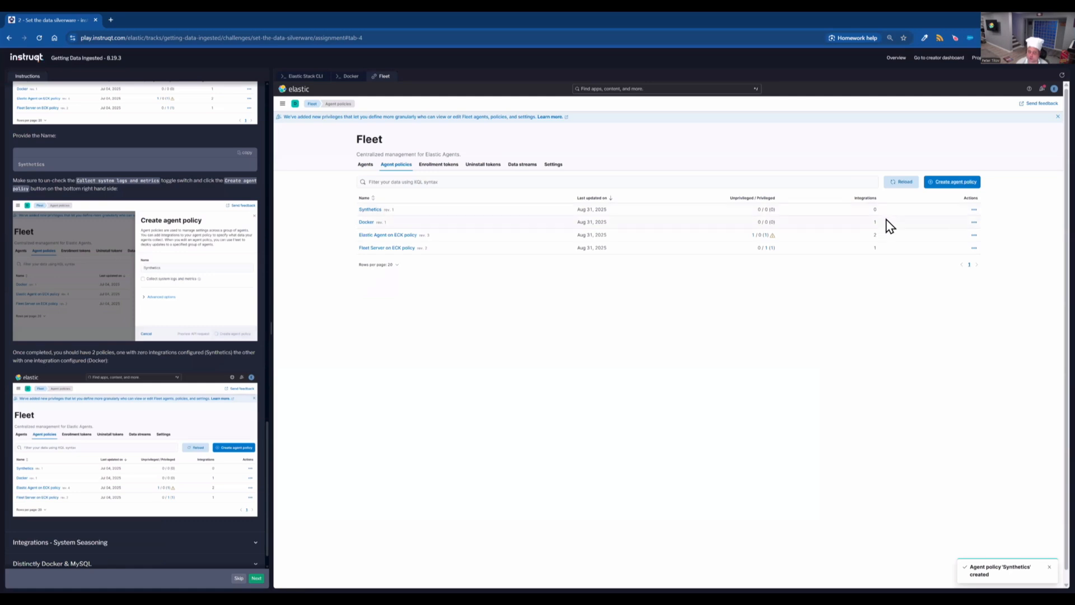
pyautogui.scroll(-1, 177, 413)
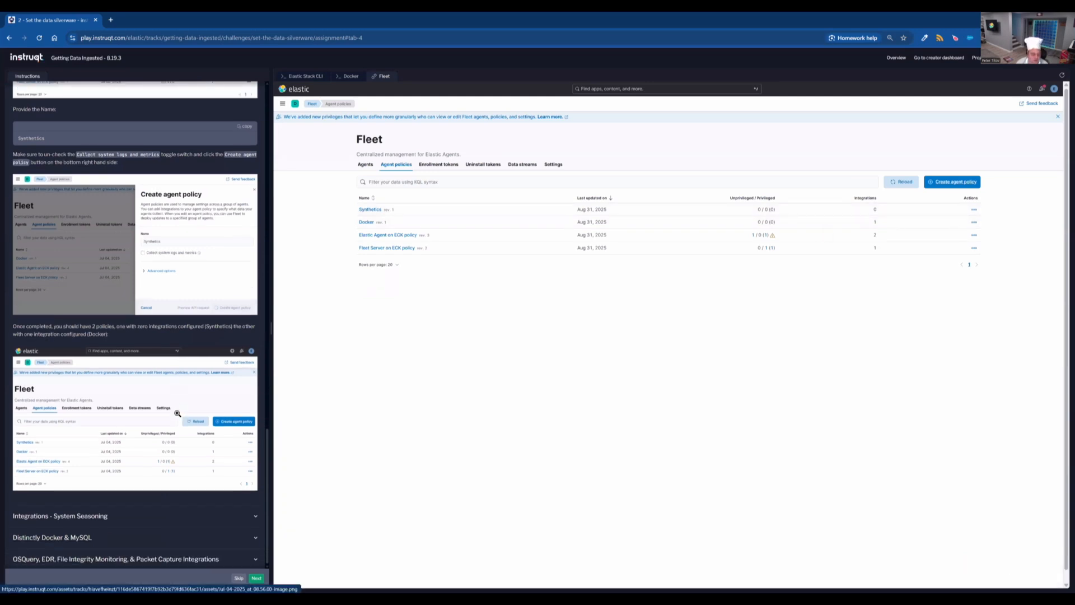
# - Open the system-2 integration of the Docker agent policy for editing, following the System Seasoning instructions
pyautogui.click(231, 518)
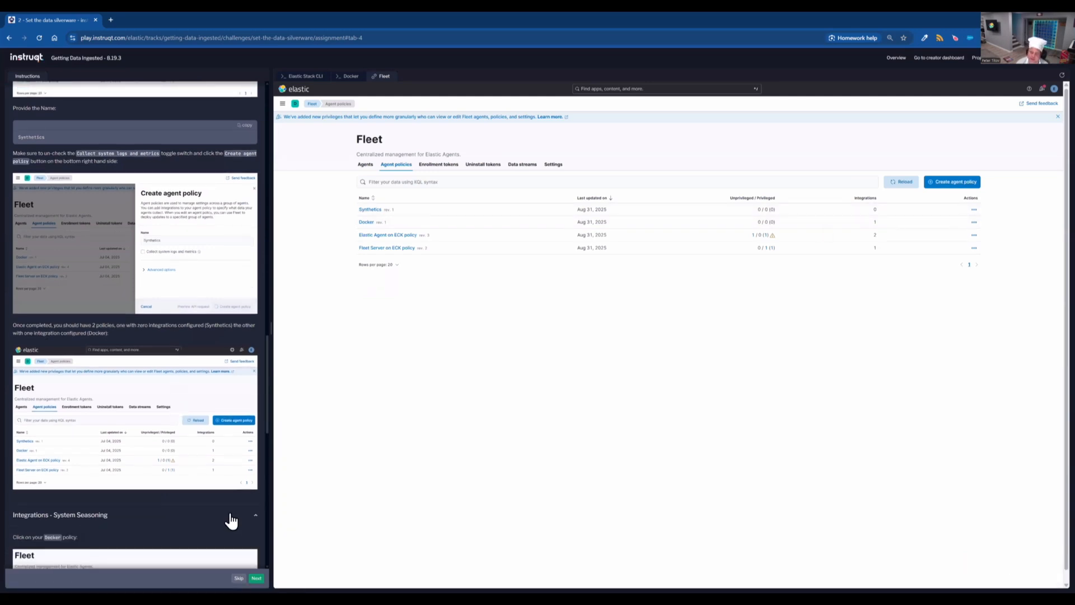
pyautogui.scroll(-3, 236, 466)
pyautogui.scroll(-3, 235, 466)
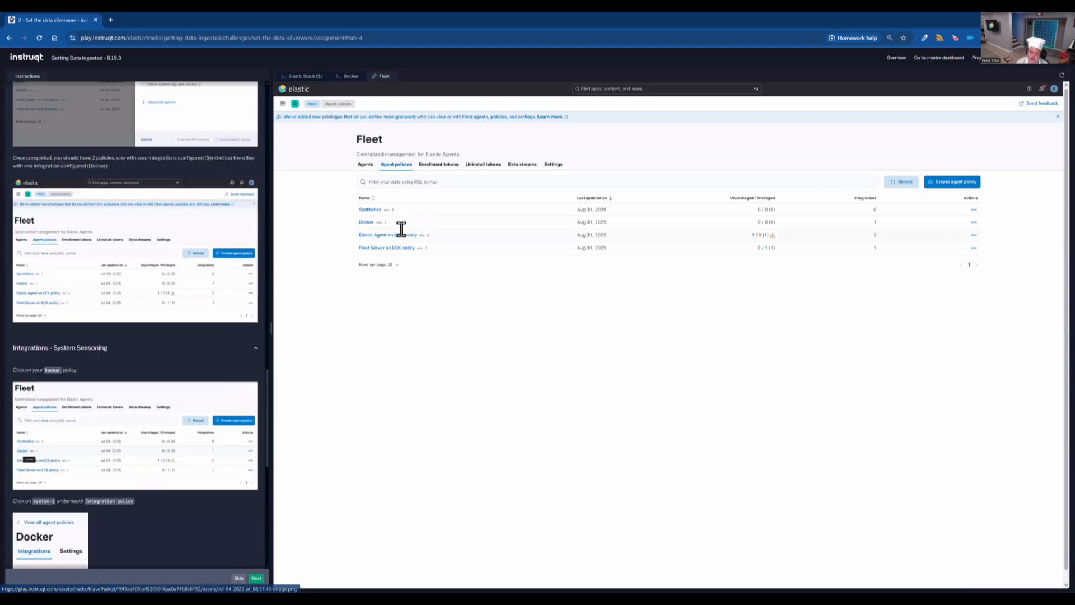
pyautogui.click(368, 224)
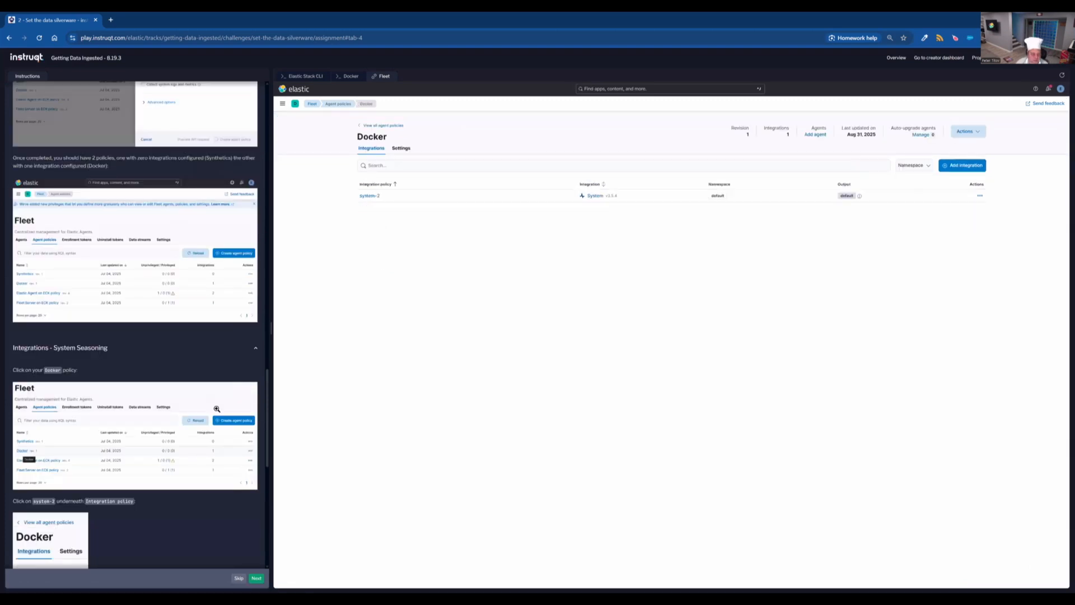
pyautogui.click(370, 196)
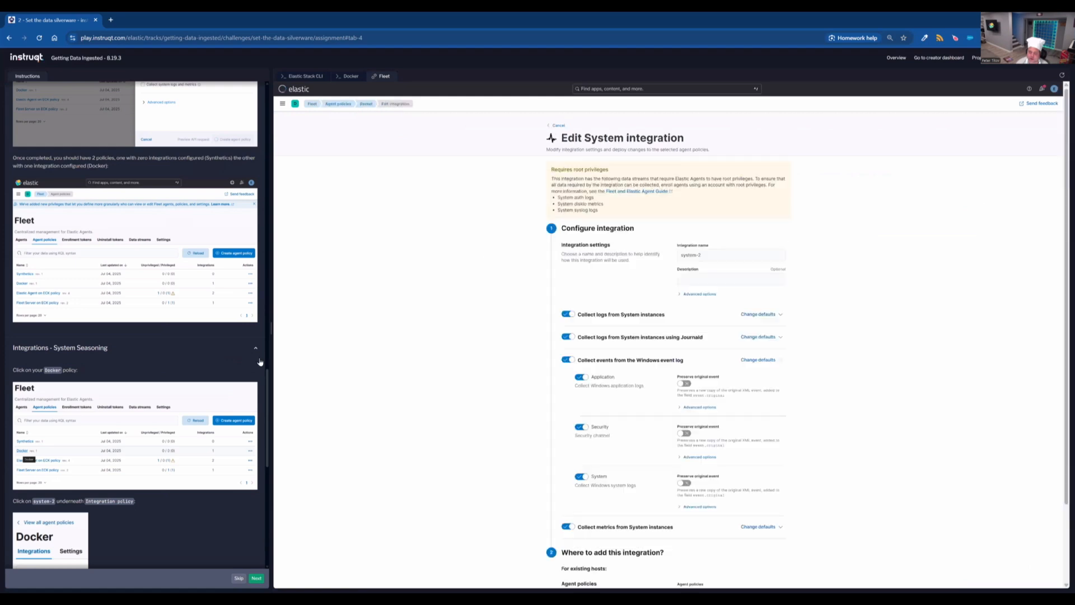
pyautogui.scroll(-5, 231, 390)
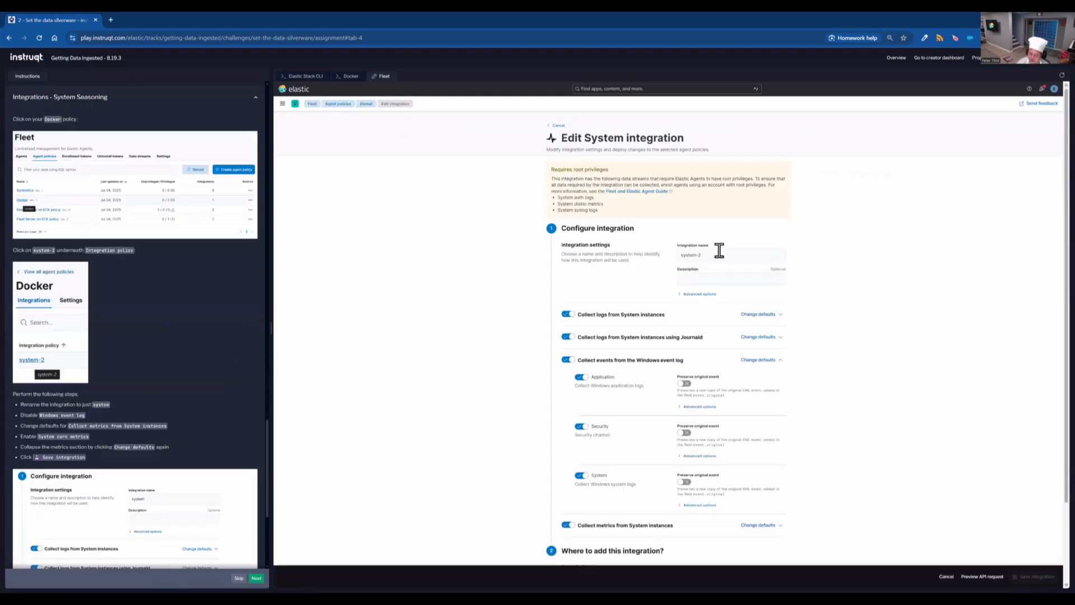
# - Rename the integration to system and turn off collecting events from the Windows event log
pyautogui.click(719, 250)
pyautogui.press('BackSpace')
pyautogui.press('BackSpace')
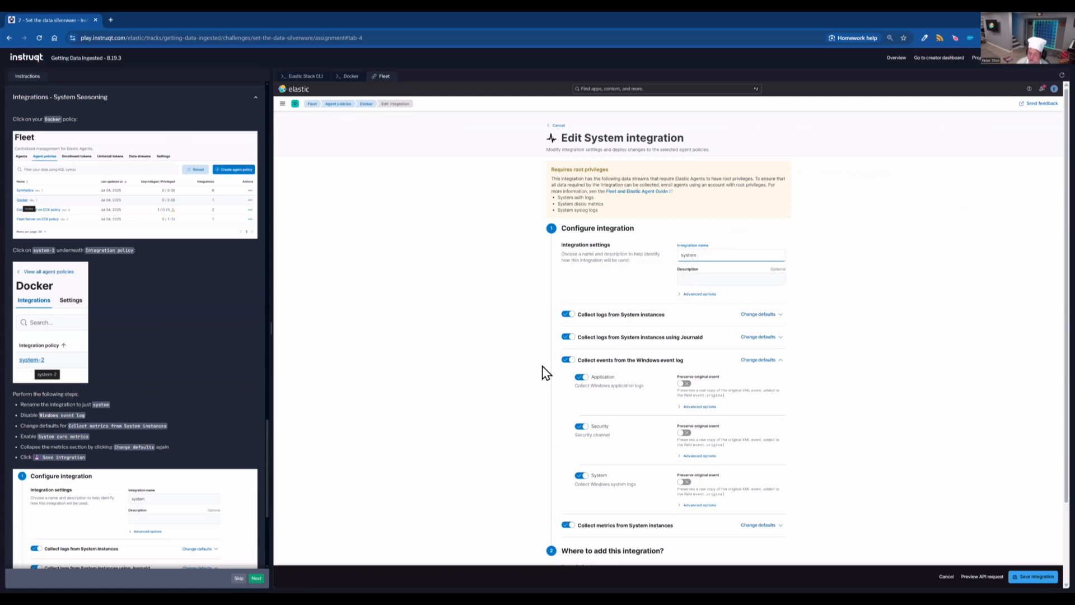
pyautogui.click(568, 360)
pyautogui.click(581, 364)
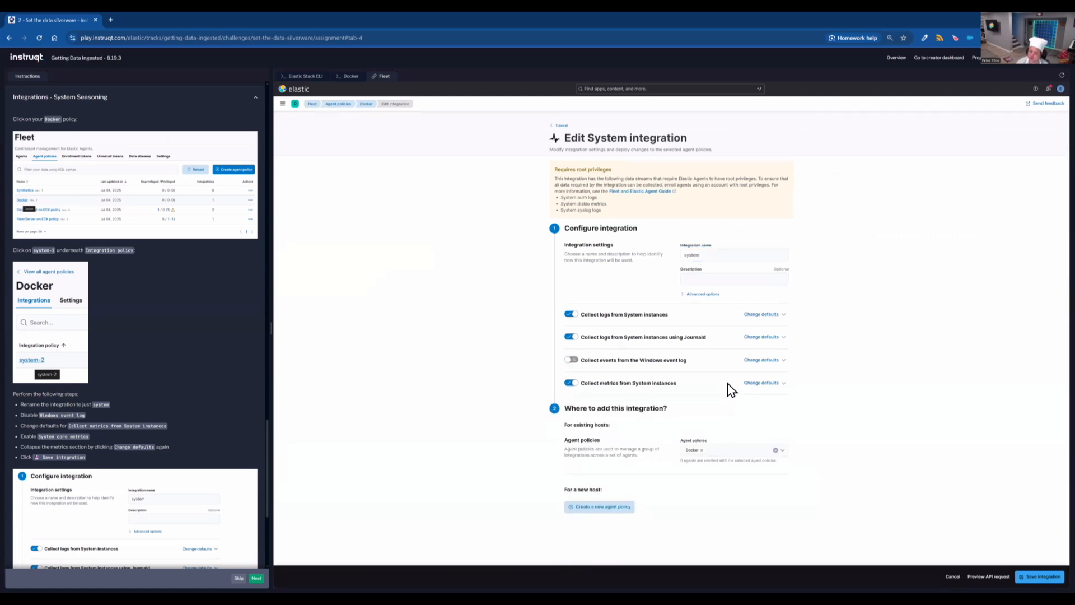
# - Enable System core metrics in the System instances metrics defaults, collapse them, and save the integration
pyautogui.click(763, 384)
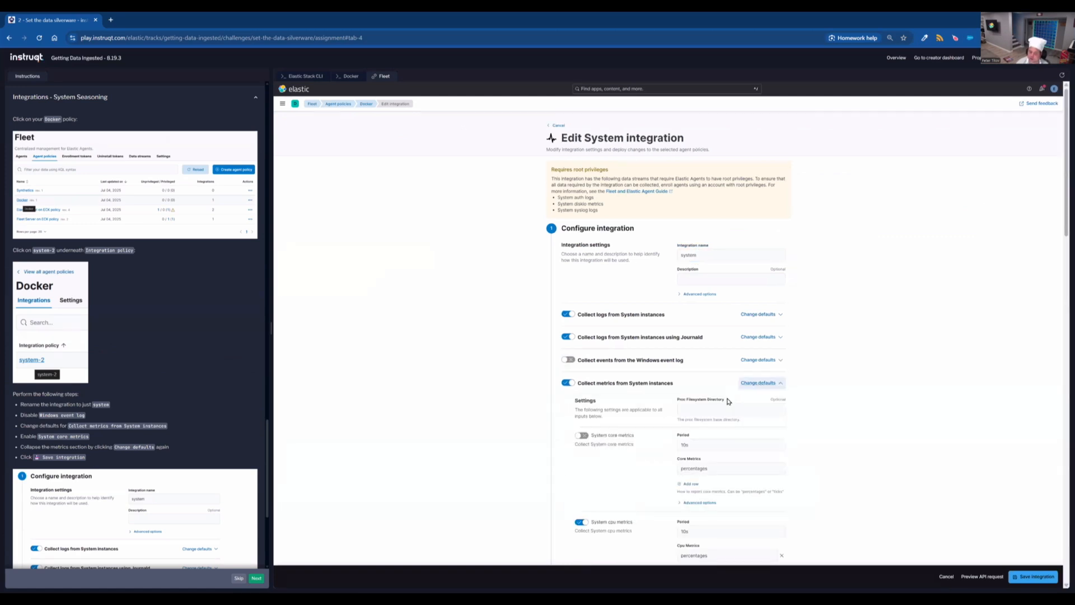
pyautogui.click(582, 437)
pyautogui.click(770, 385)
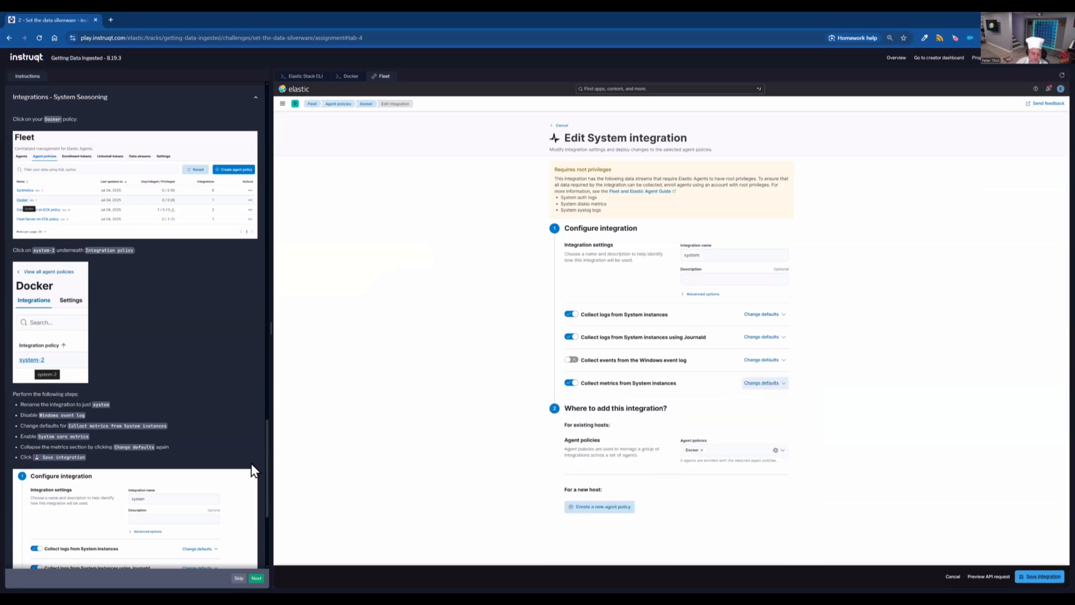
pyautogui.scroll(-3, 177, 442)
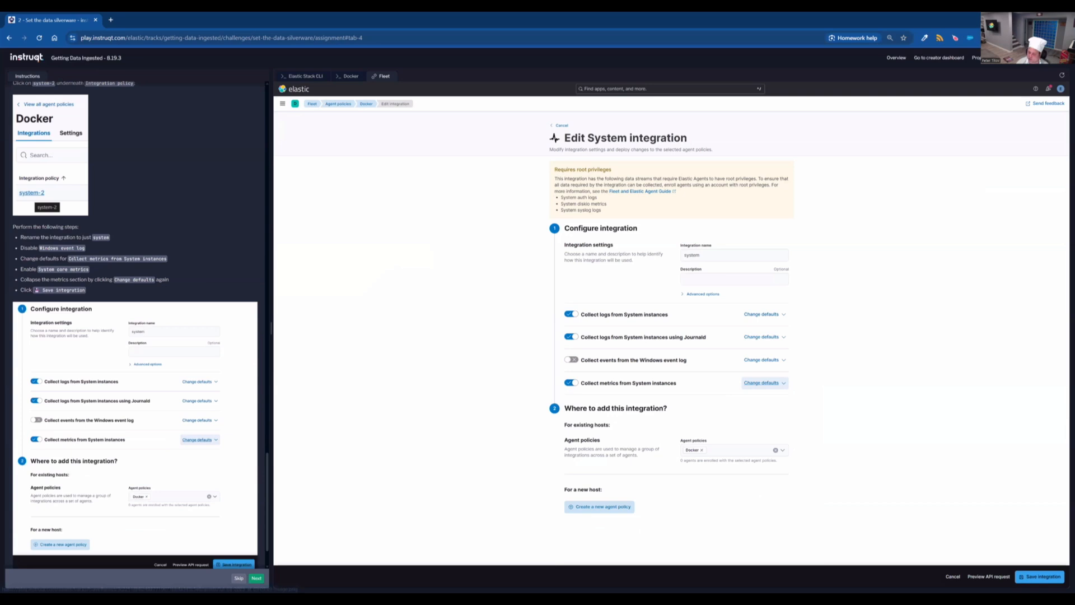
pyautogui.click(1040, 576)
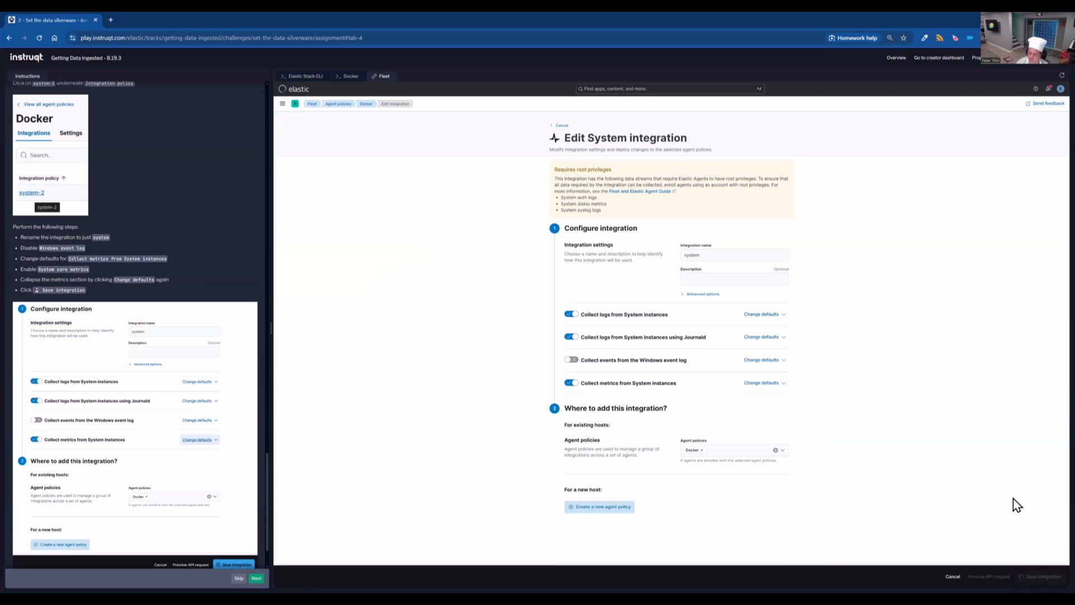
pyautogui.scroll(-2, 193, 450)
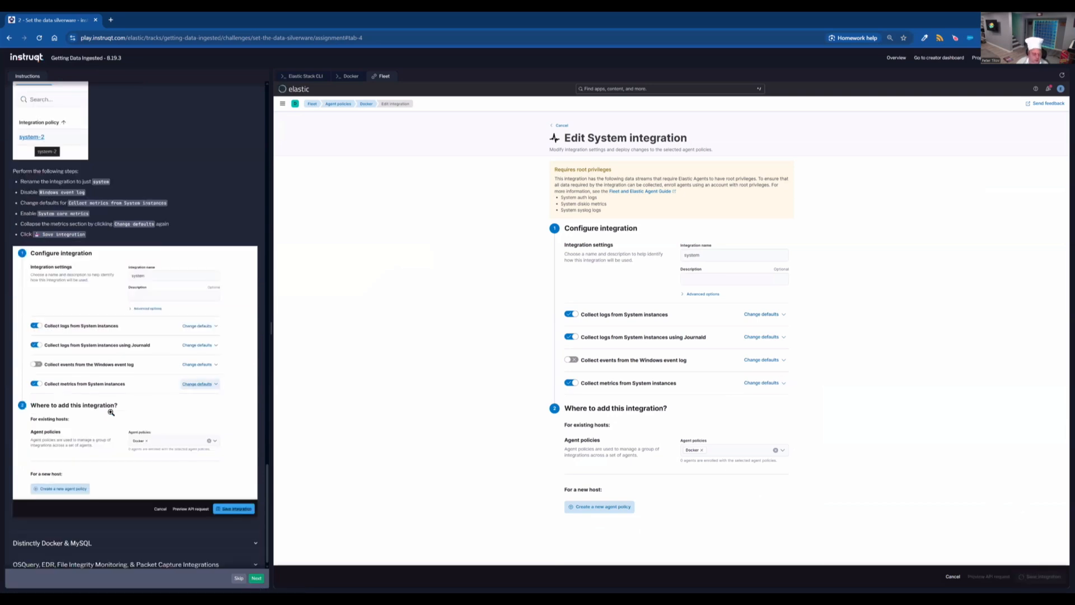
# - Search the integrations for docker and start adding the Docker integration
pyautogui.click(212, 537)
pyautogui.scroll(-4, 245, 402)
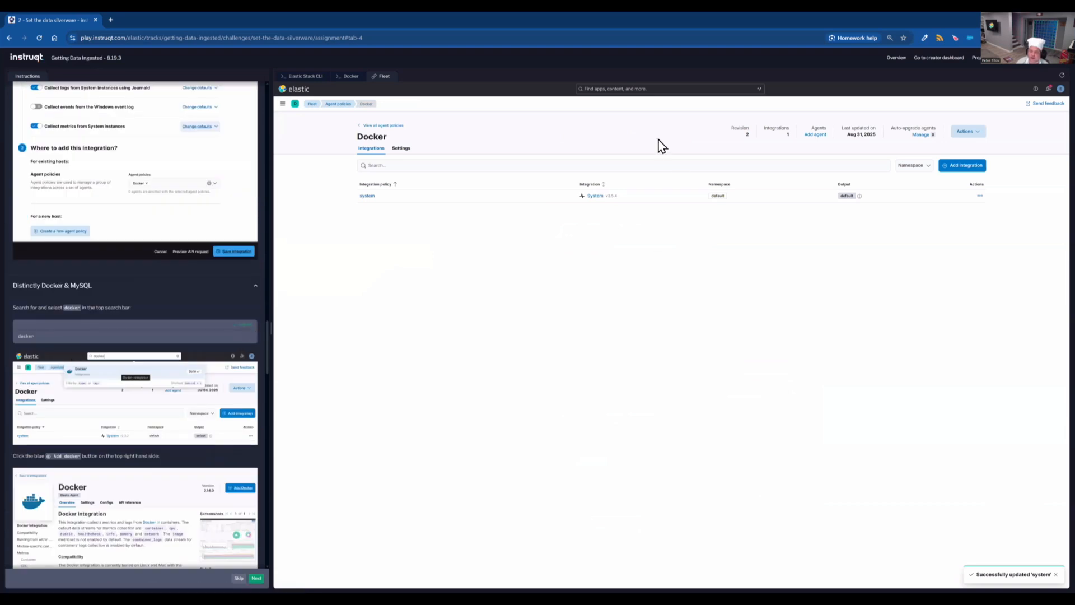
pyautogui.click(633, 89)
pyautogui.write('docker')
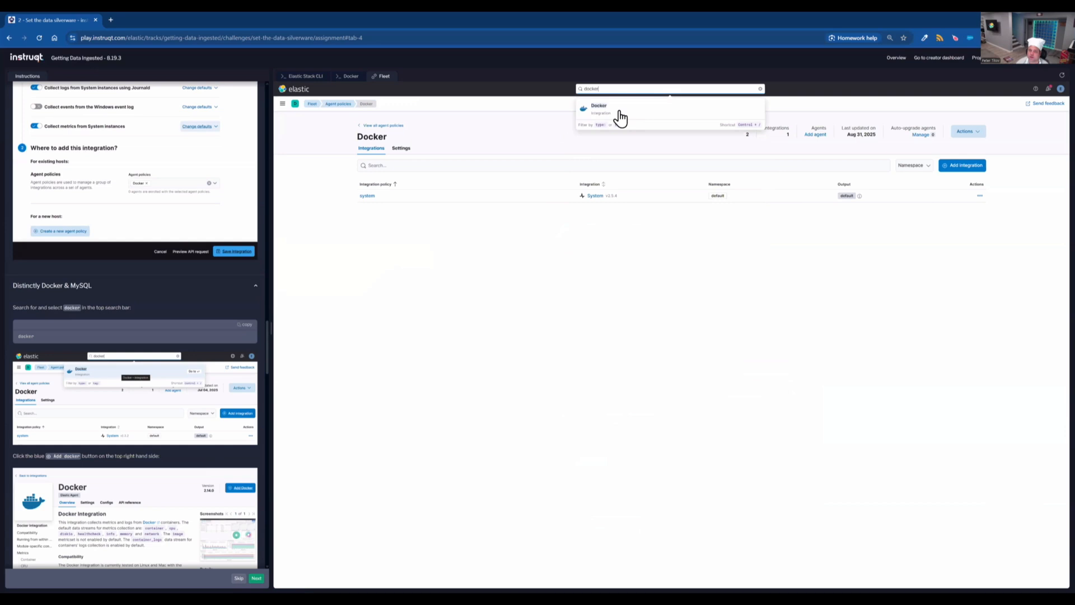
pyautogui.click(619, 112)
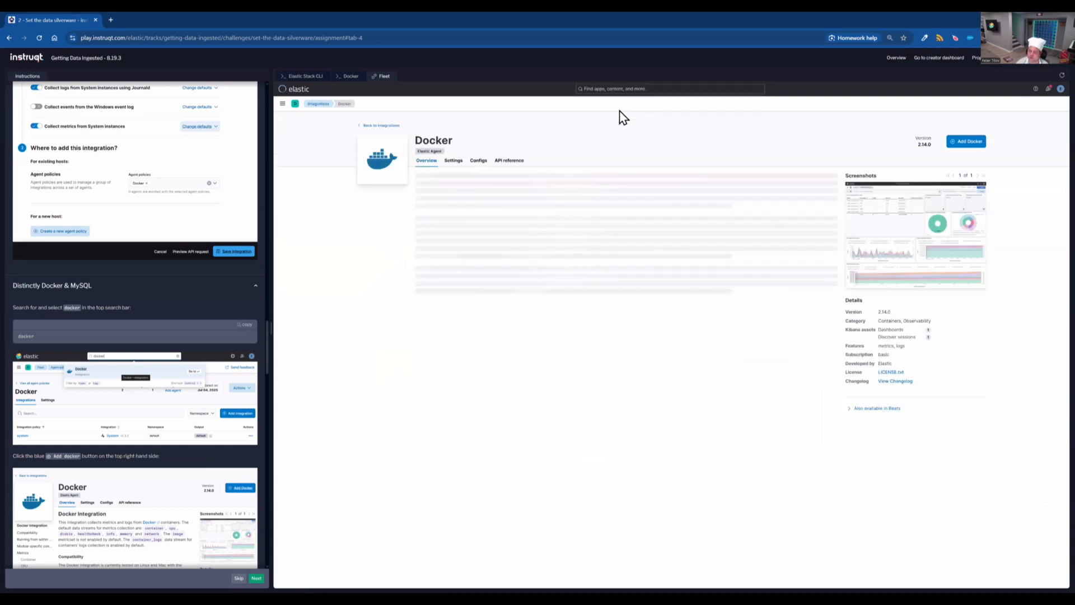
pyautogui.click(967, 147)
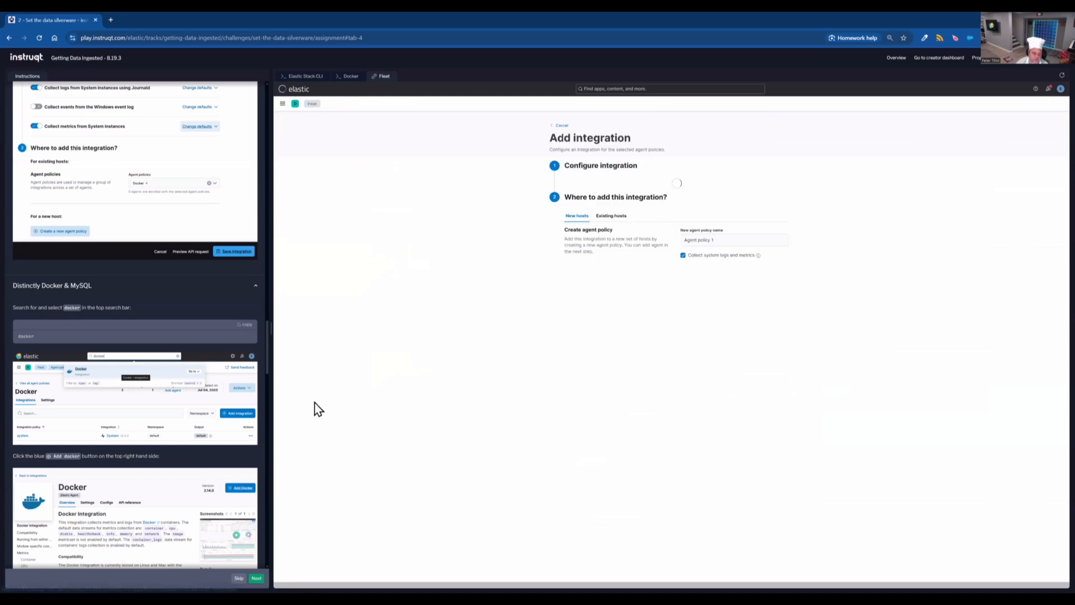
pyautogui.scroll(-5, 200, 440)
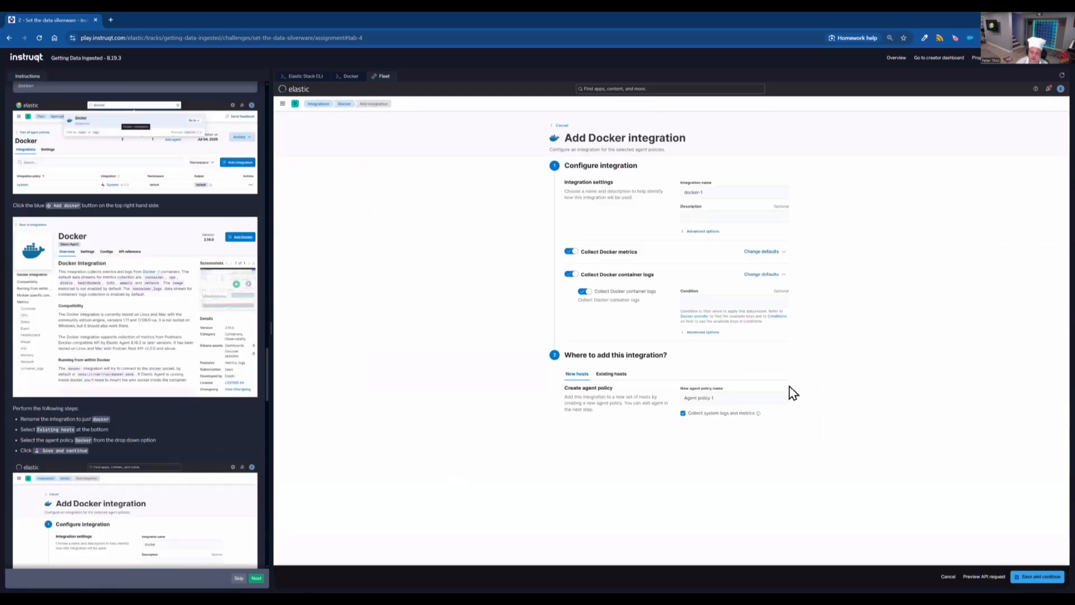
# - Name the integration docker and assign it to the existing Docker agent policy
pyautogui.click(729, 190)
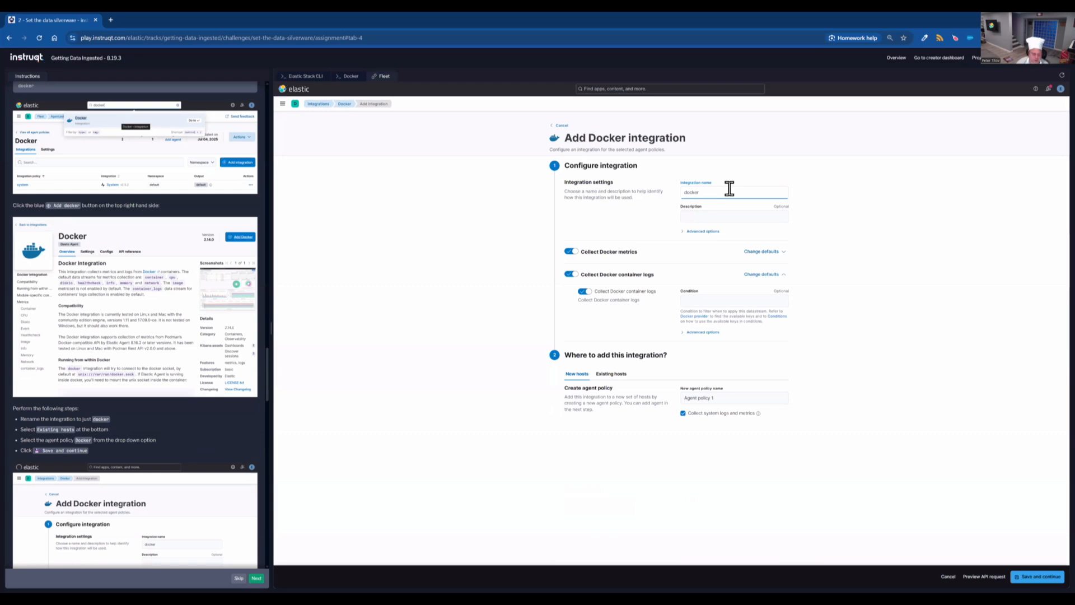
pyautogui.click(615, 374)
pyautogui.click(730, 399)
pyautogui.click(715, 411)
pyautogui.click(918, 410)
# - Save the Docker integration and choose to add the Elastic Agent later
pyautogui.click(1037, 576)
pyautogui.scroll(-3, 123, 469)
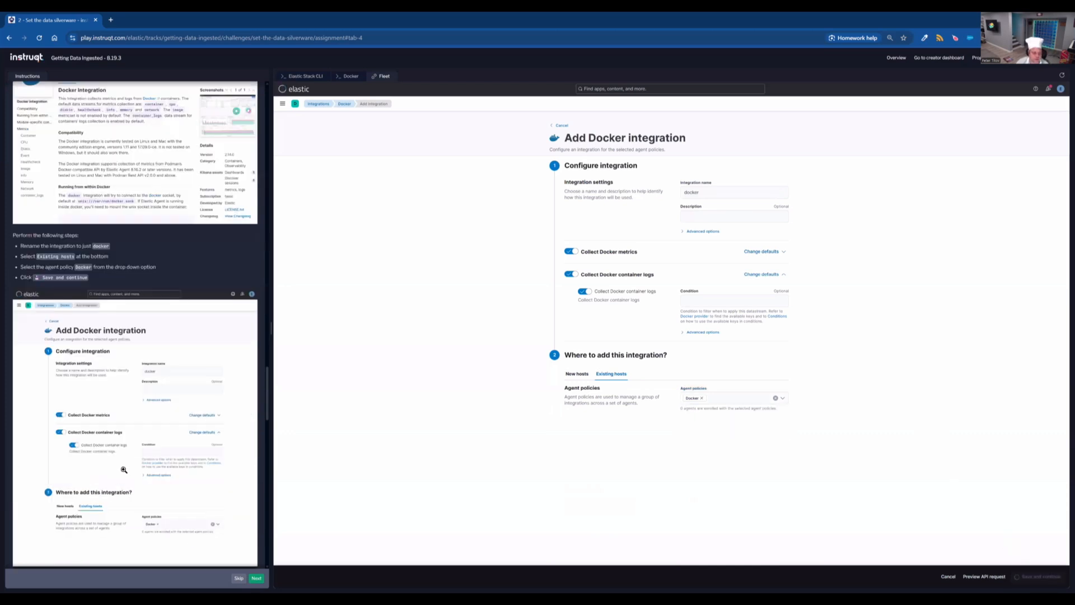
pyautogui.scroll(-5, 124, 469)
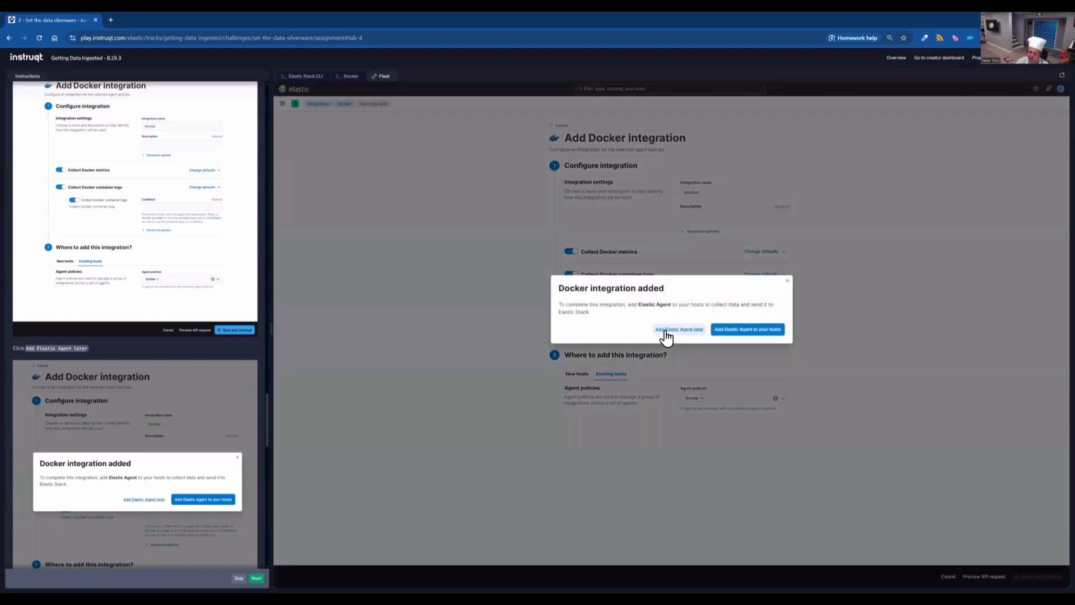
pyautogui.click(667, 330)
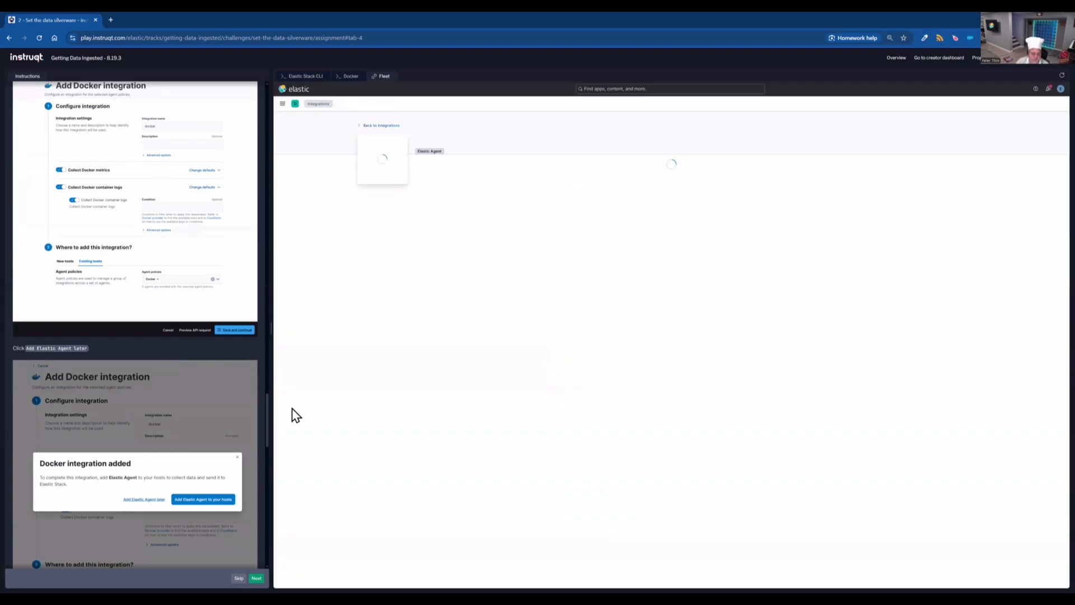
pyautogui.scroll(-4, 247, 409)
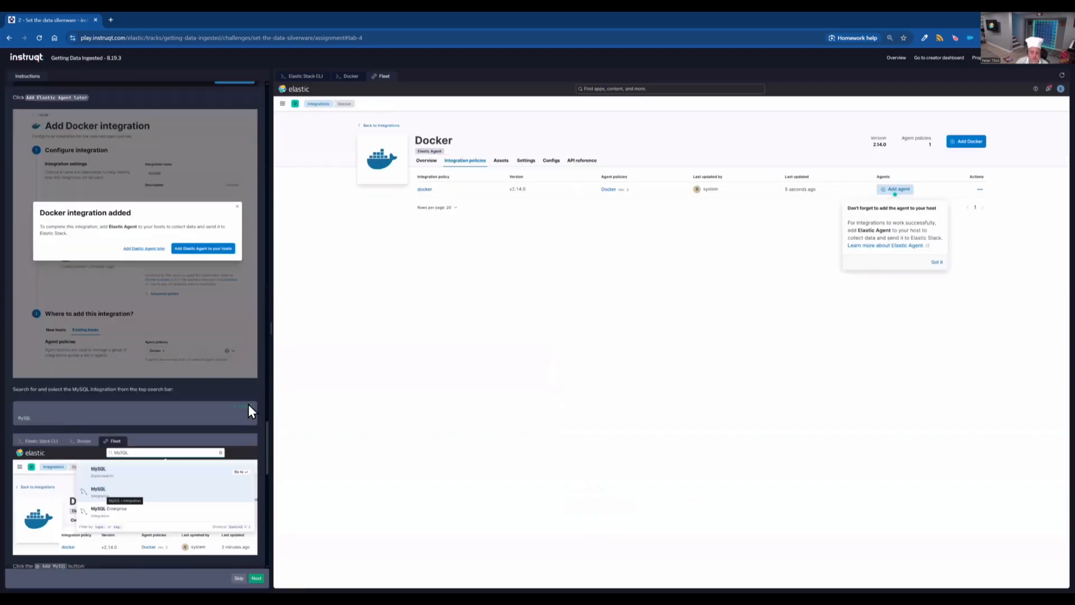
# - Search the integrations for MySQL and open the MySQL integration
pyautogui.click(635, 89)
pyautogui.write('MySQL')
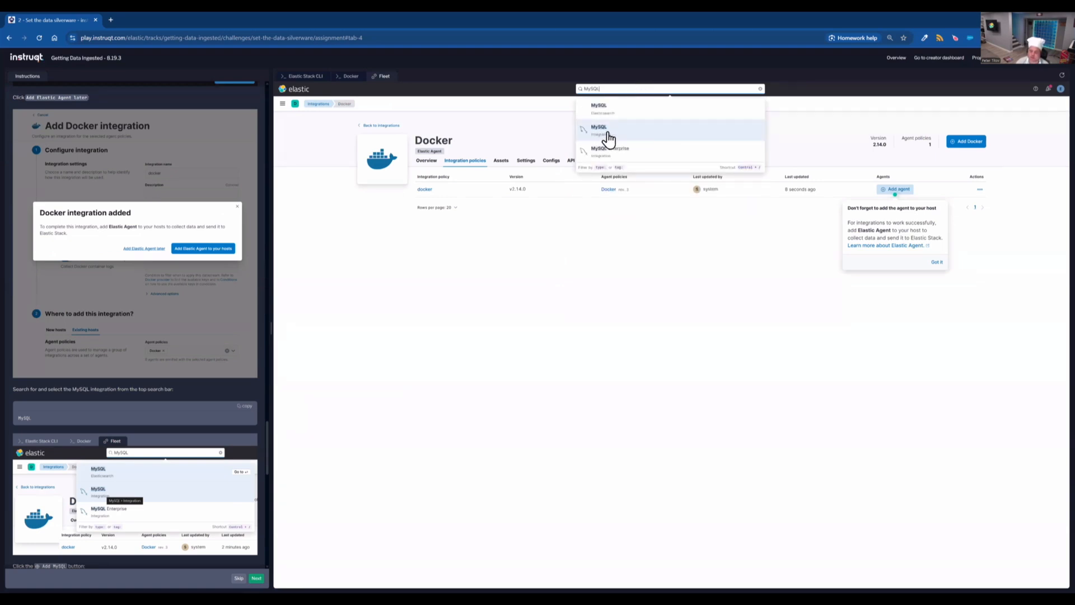
pyautogui.click(609, 138)
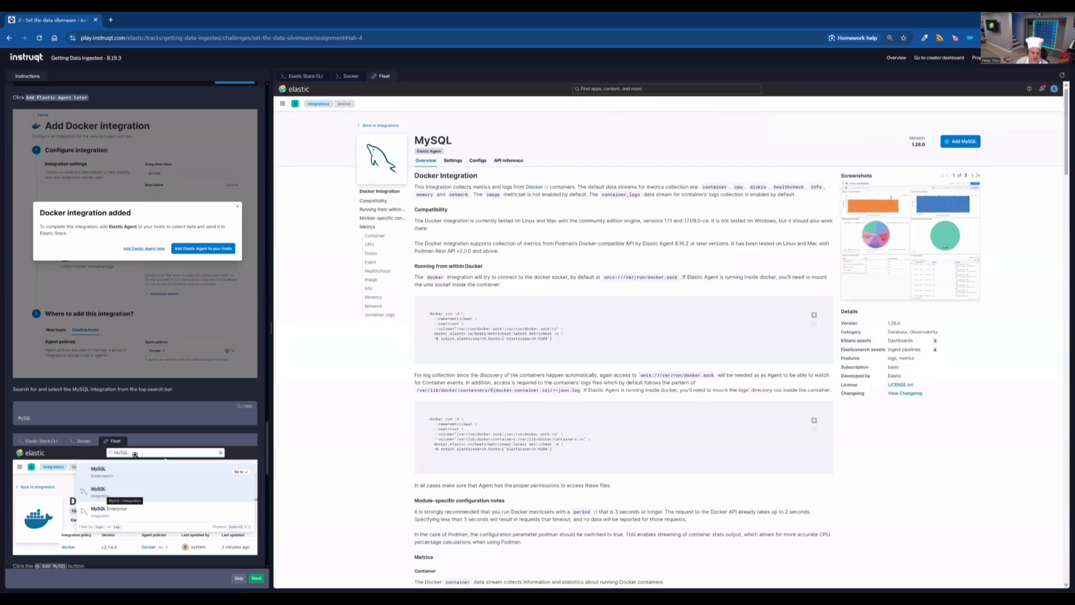
pyautogui.scroll(-5, 153, 445)
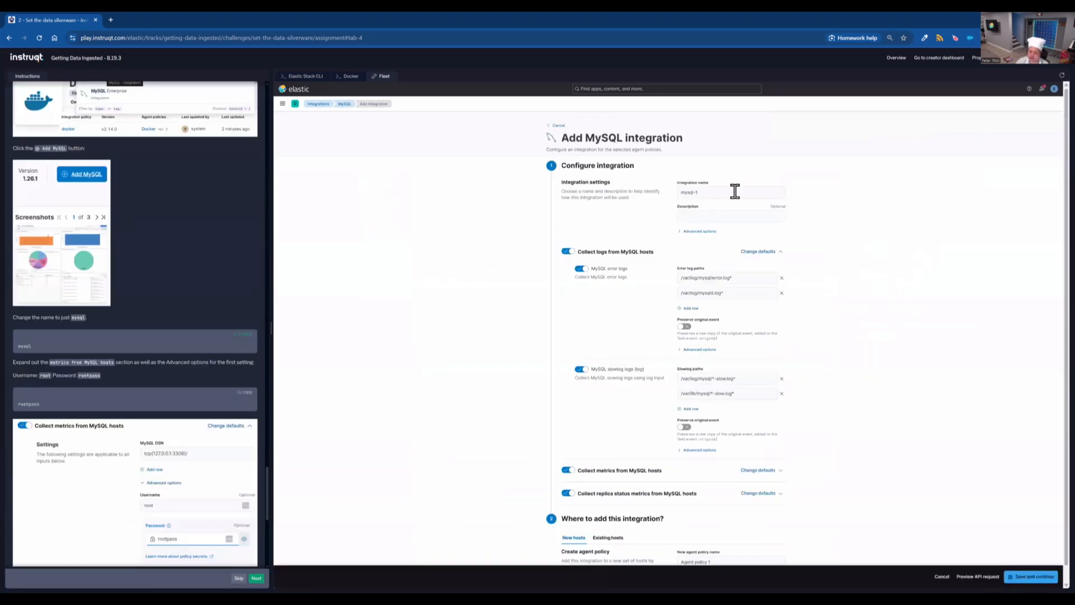
# - Start adding the MySQL integration, name it mysql, and collapse the log collection defaults
pyautogui.tripleClick(735, 192)
pyautogui.write('mysql')
pyautogui.click(774, 253)
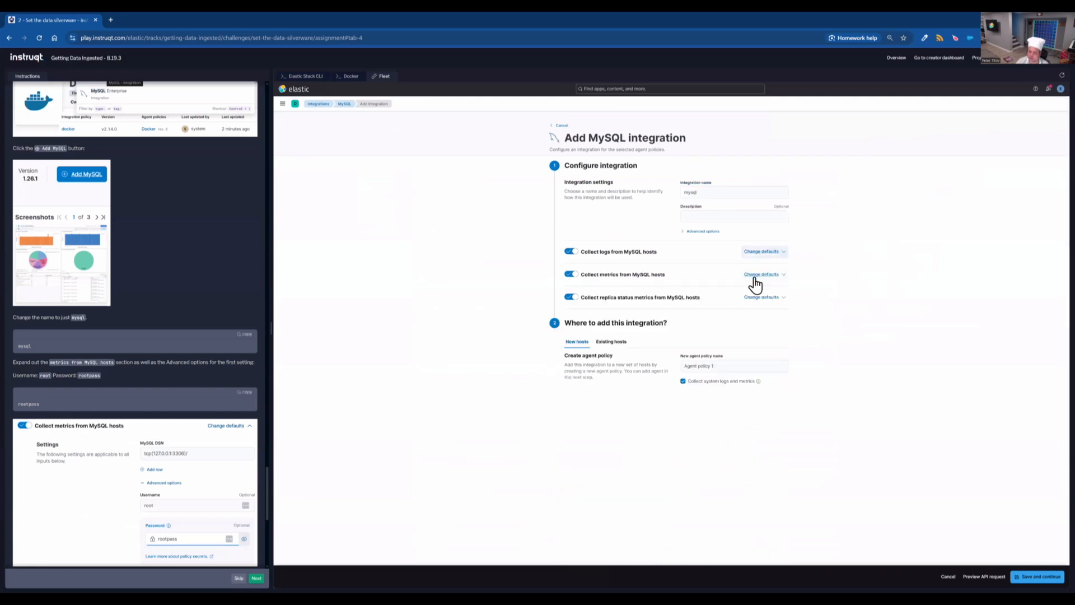
# - Under the MySQL metrics advanced options, enter the database password for user root, then collapse the metrics defaults
pyautogui.click(760, 275)
pyautogui.scroll(-3, 156, 441)
pyautogui.scroll(-1, 134, 372)
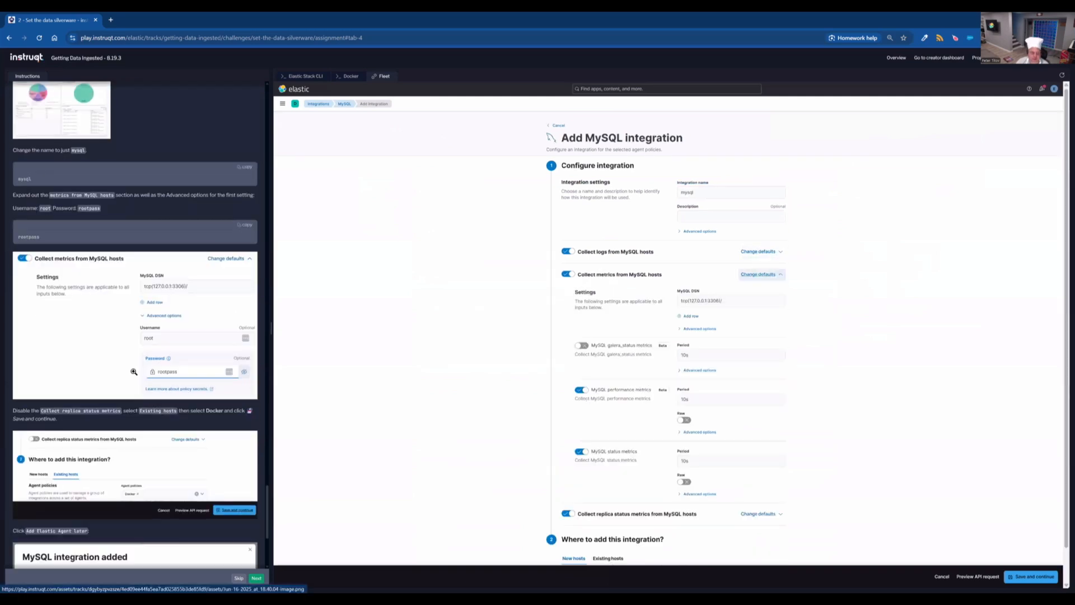
pyautogui.click(246, 224)
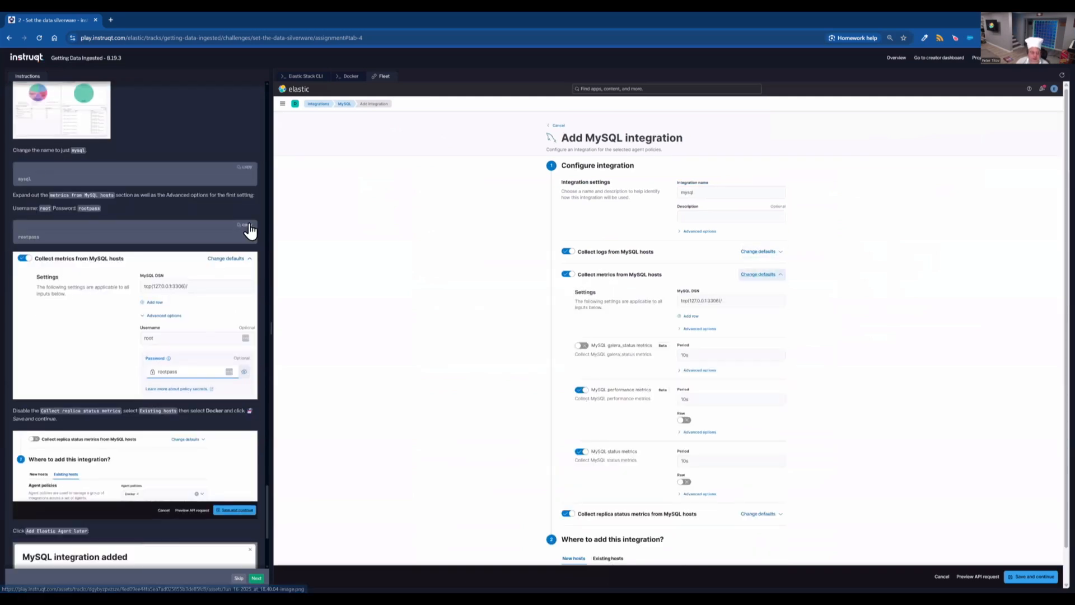
pyautogui.click(699, 329)
pyautogui.click(775, 383)
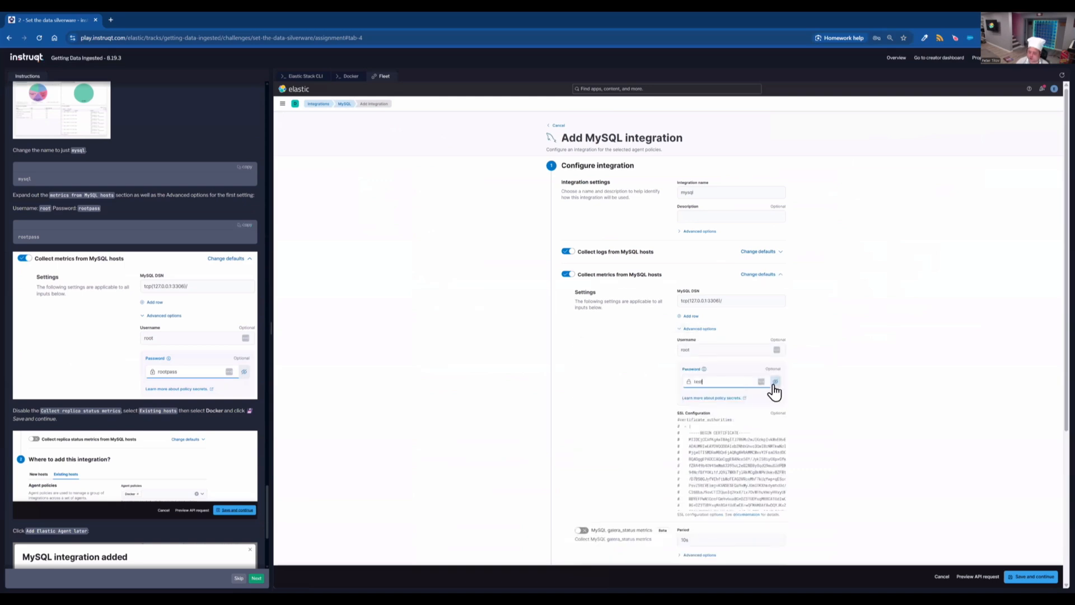
pyautogui.click(724, 381)
pyautogui.click(851, 375)
pyautogui.click(759, 275)
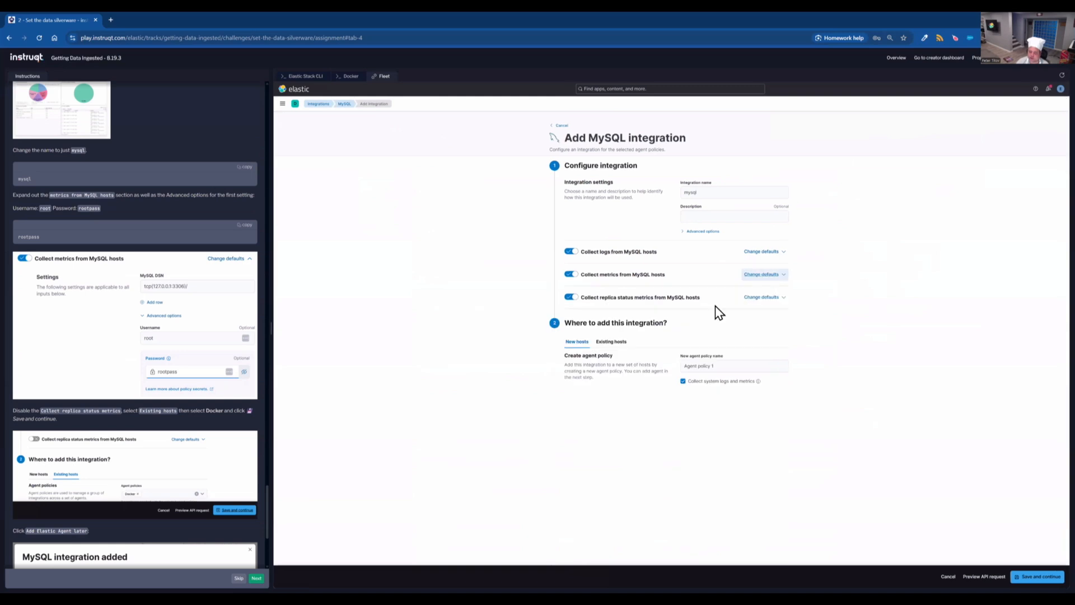
# - Turn off replica status metrics and assign the integration to the existing Docker agent policy
pyautogui.click(570, 299)
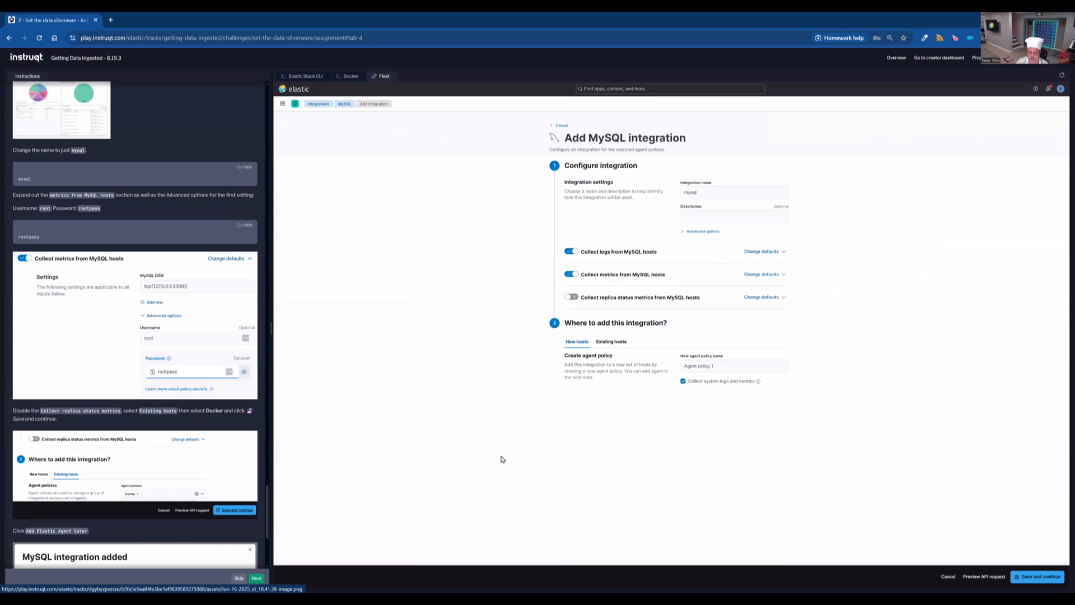
pyautogui.click(612, 341)
pyautogui.click(773, 365)
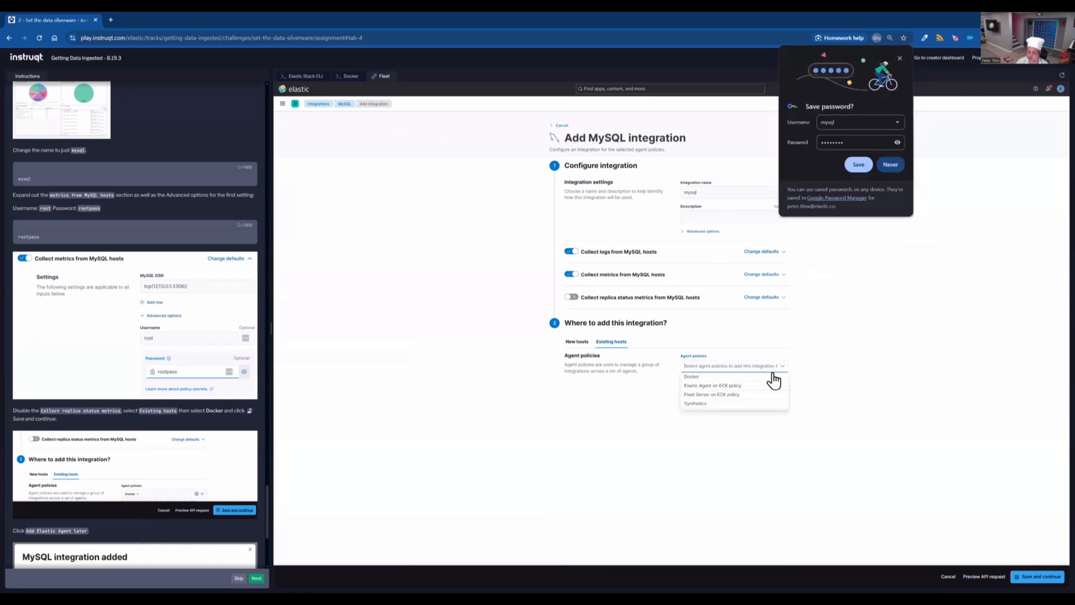
pyautogui.click(914, 469)
# - Save and continue the MySQL integration
pyautogui.click(1037, 577)
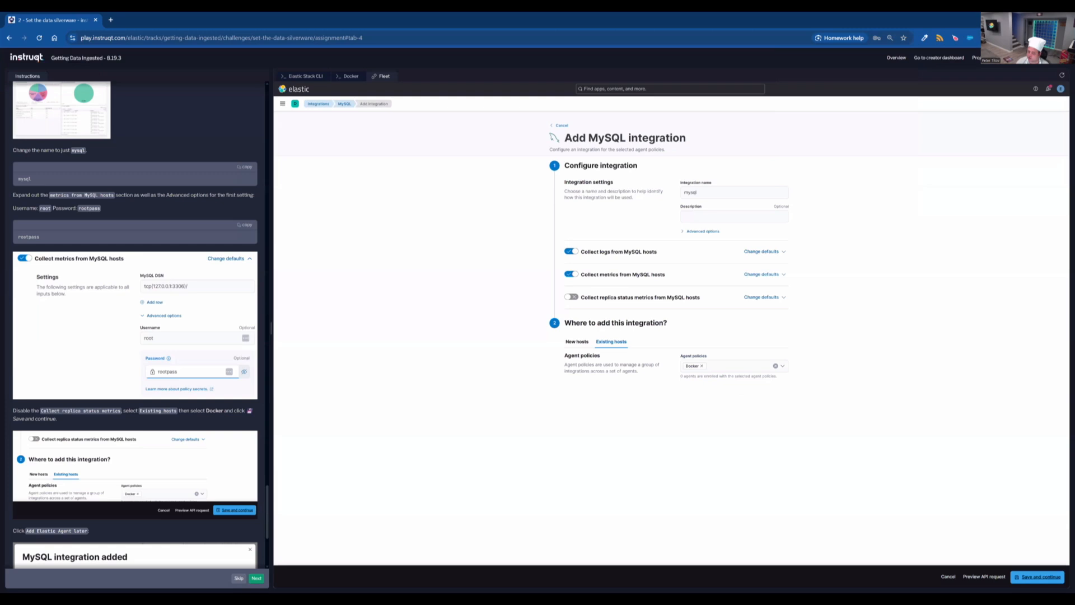
pyautogui.scroll(-3, 81, 503)
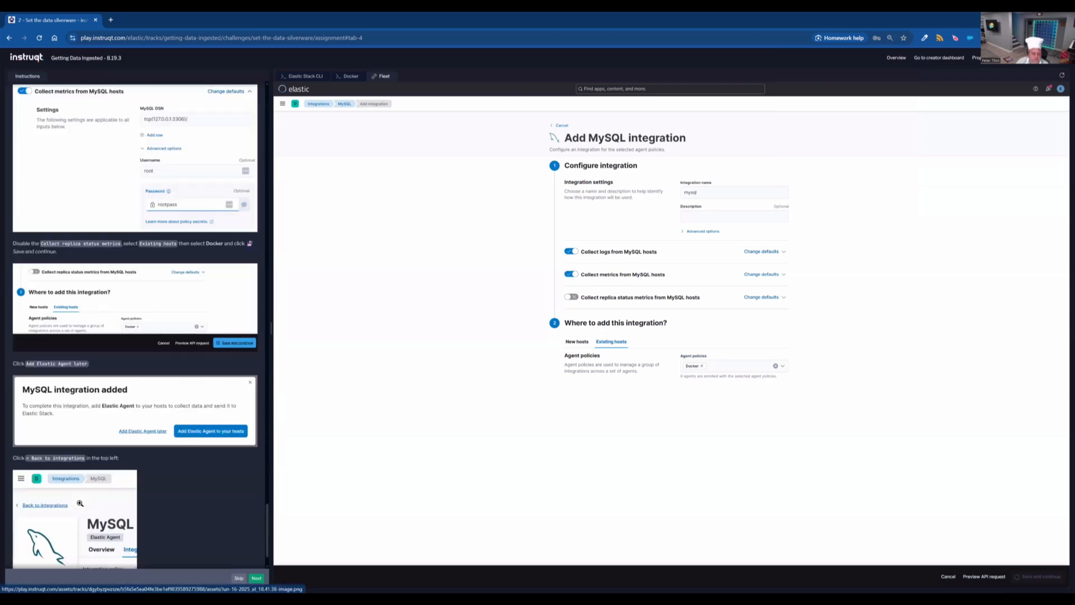
# - Dismiss the MySQL integration confirmation, choosing to add the Elastic Agent later, and return to the integrations list
pyautogui.scroll(-1, 80, 502)
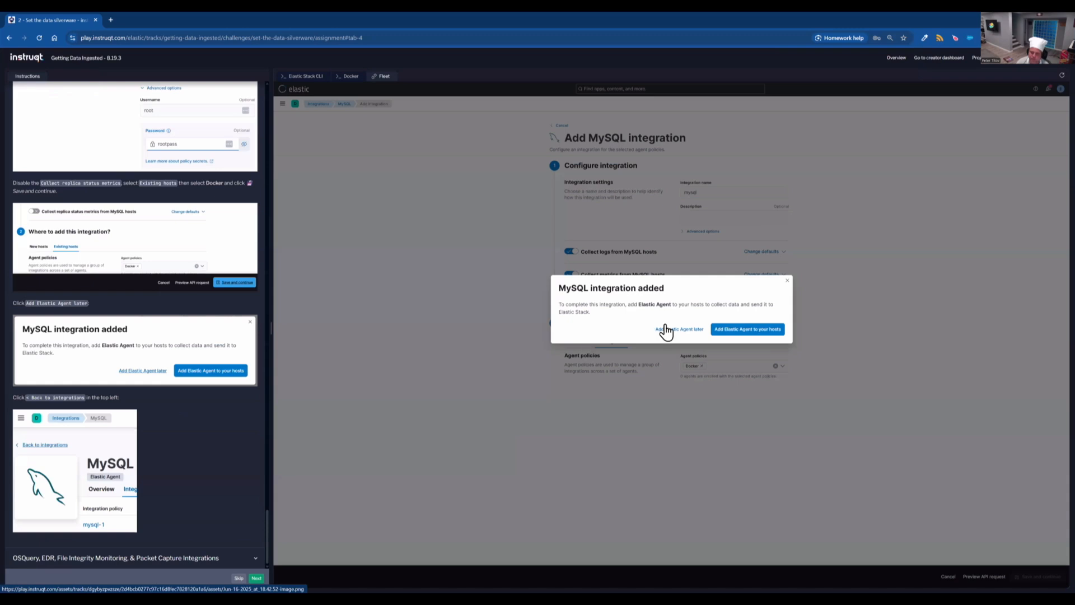
pyautogui.click(666, 331)
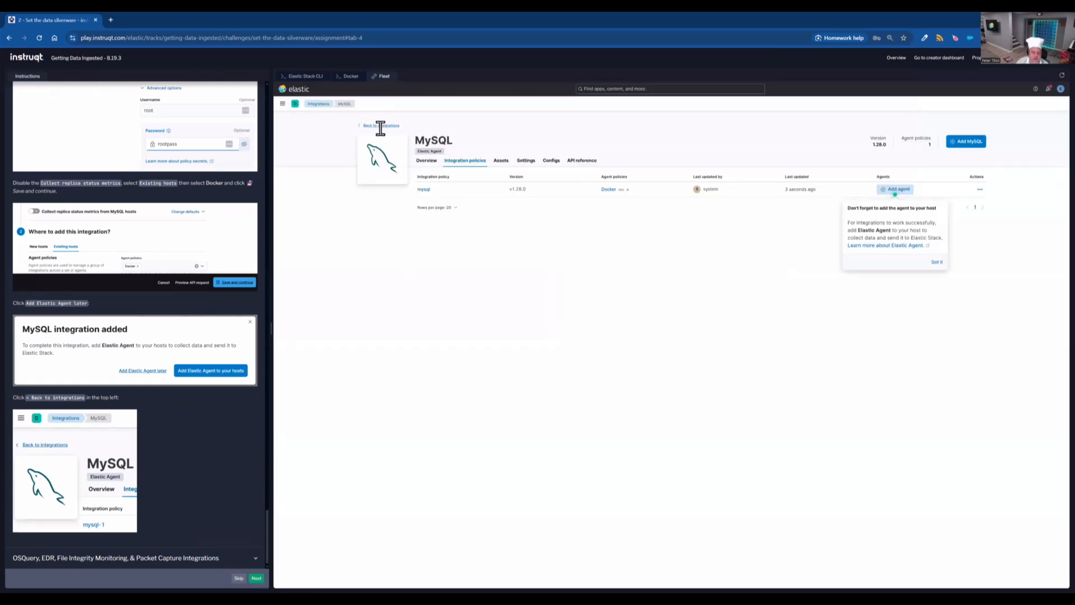
pyautogui.click(380, 126)
# - Search the integrations catalogue for OSQuery Manager and open the Osquery Manager integration
pyautogui.click(180, 556)
pyautogui.scroll(-3, 224, 476)
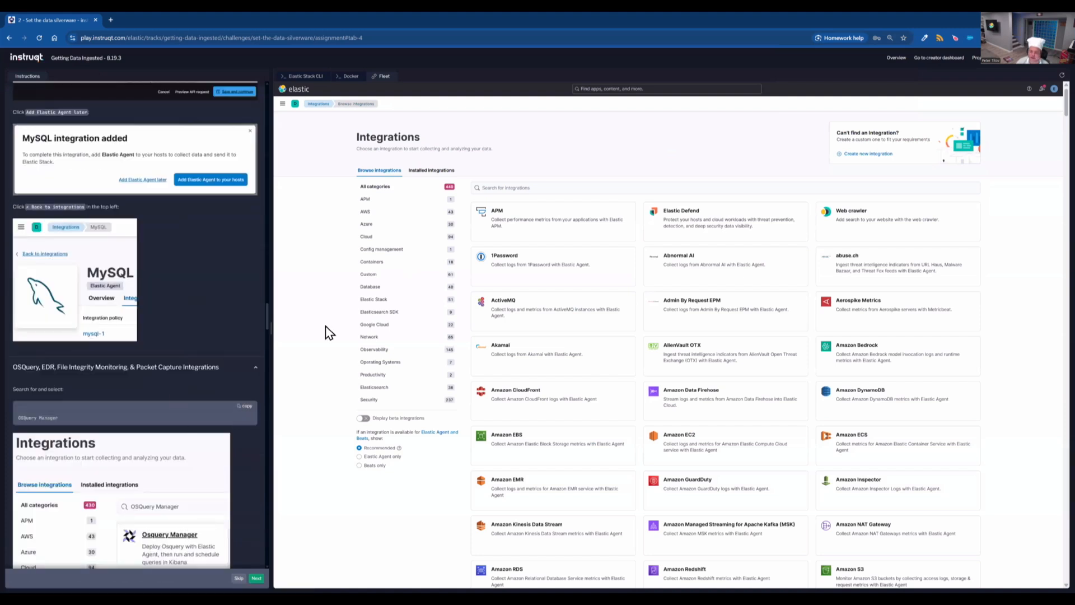
pyautogui.click(616, 187)
pyautogui.hotkey('ctrl', 'v')
pyautogui.click(577, 221)
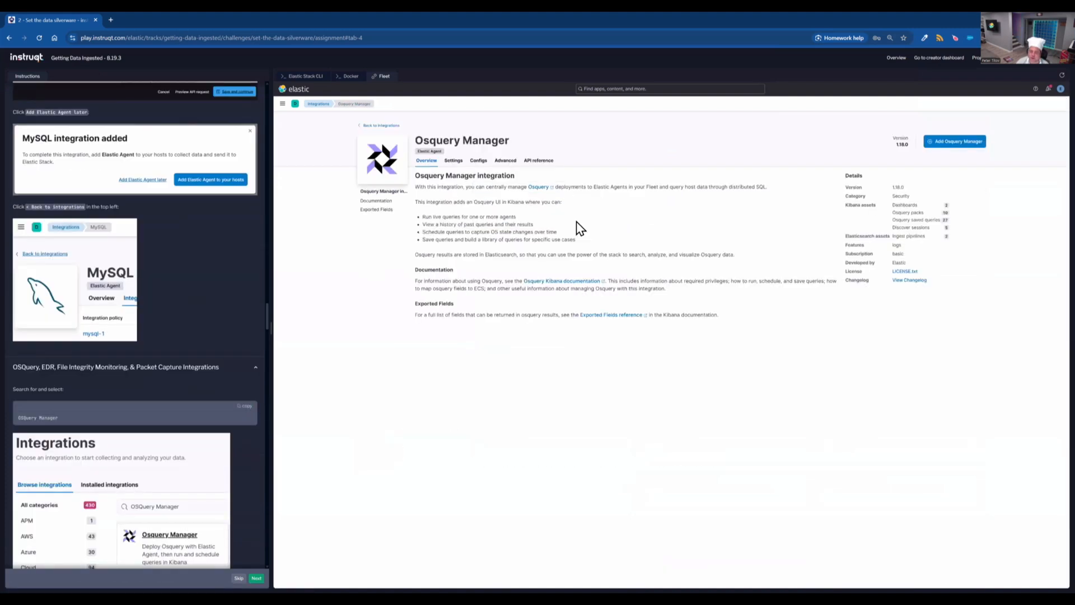
# - Add the Osquery Manager integration named osquery_manager to the existing Docker agent policy and save it
pyautogui.click(953, 146)
pyautogui.press('BackSpace')
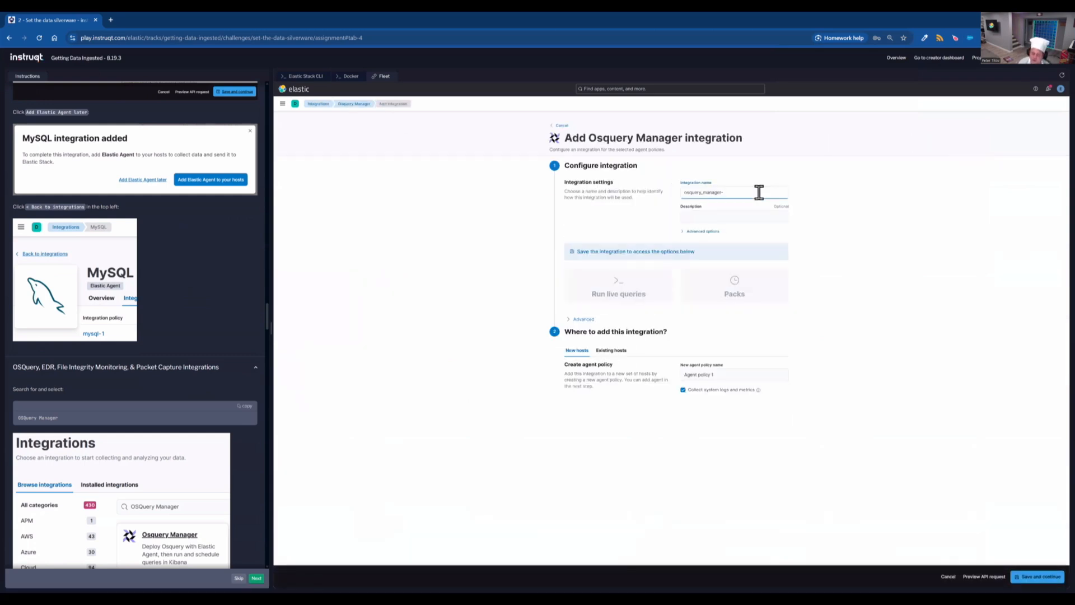
pyautogui.click(607, 356)
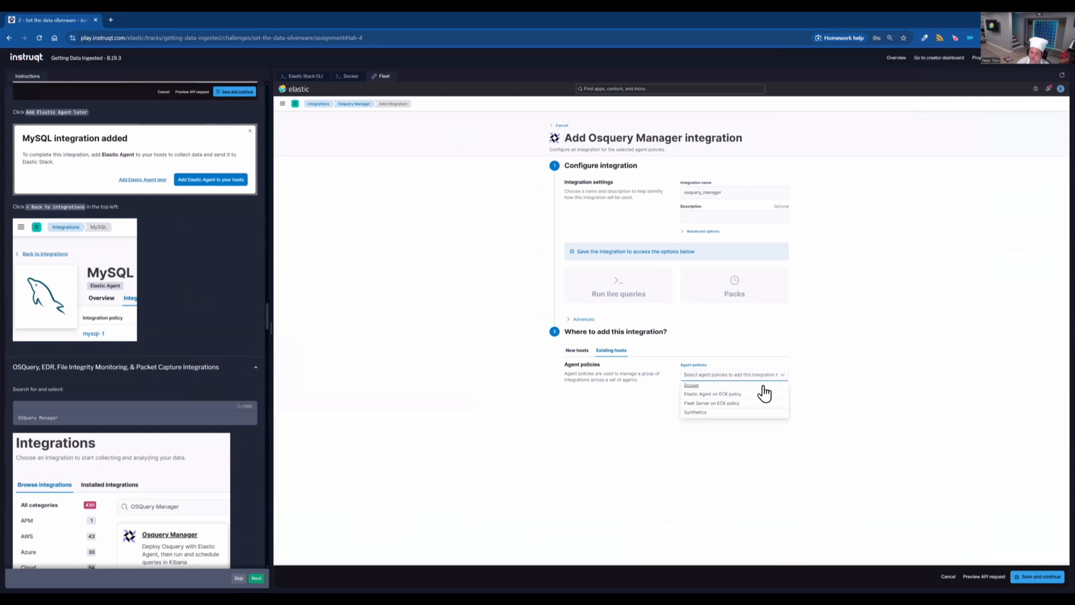
pyautogui.click(1037, 577)
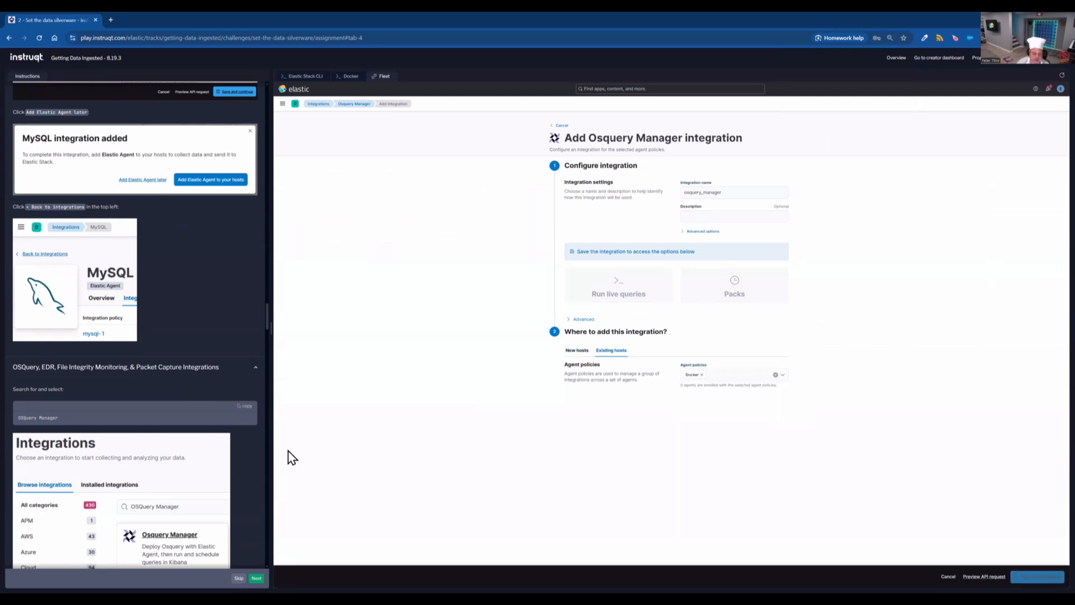
# - Dismiss the Osquery Manager confirmation, choosing to add the Elastic Agent later
pyautogui.scroll(-10, 180, 412)
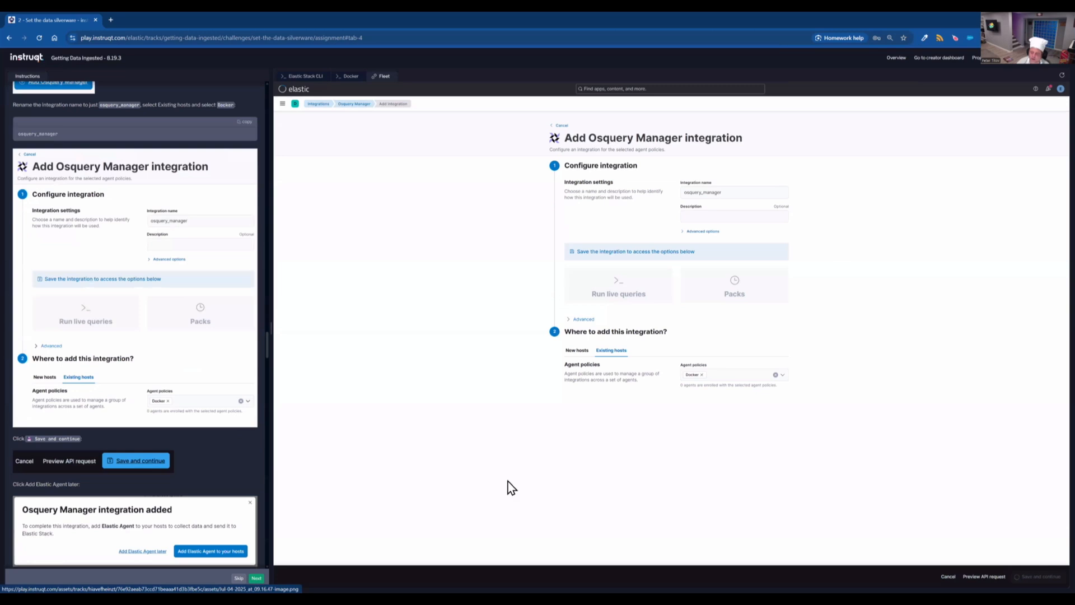
pyautogui.scroll(-2, 180, 411)
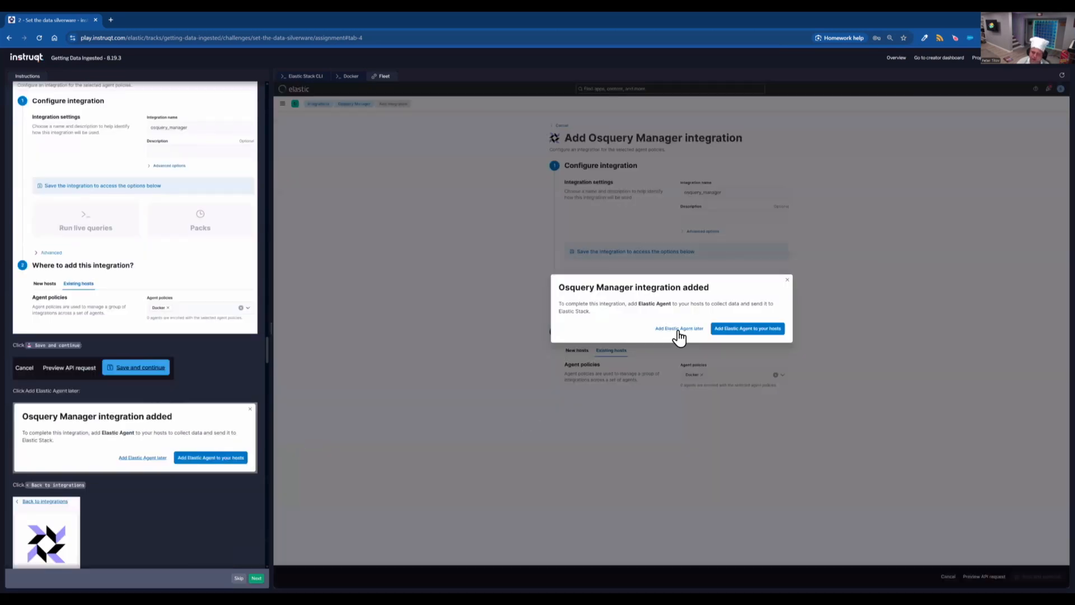
pyautogui.click(679, 329)
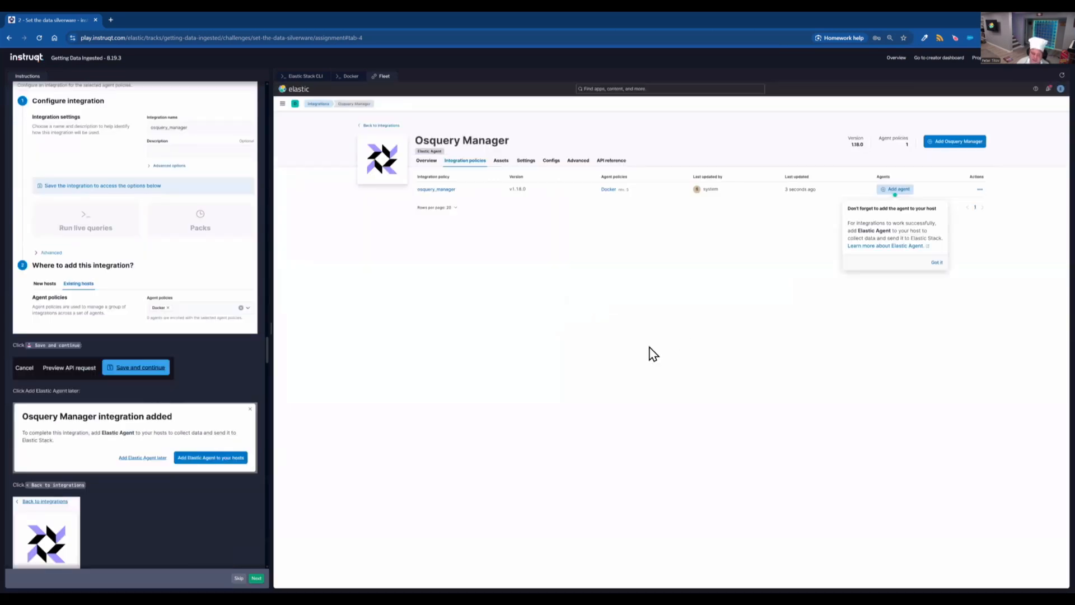
# - Return to the integrations list and open the Elastic Defend integration
pyautogui.scroll(-3, 203, 402)
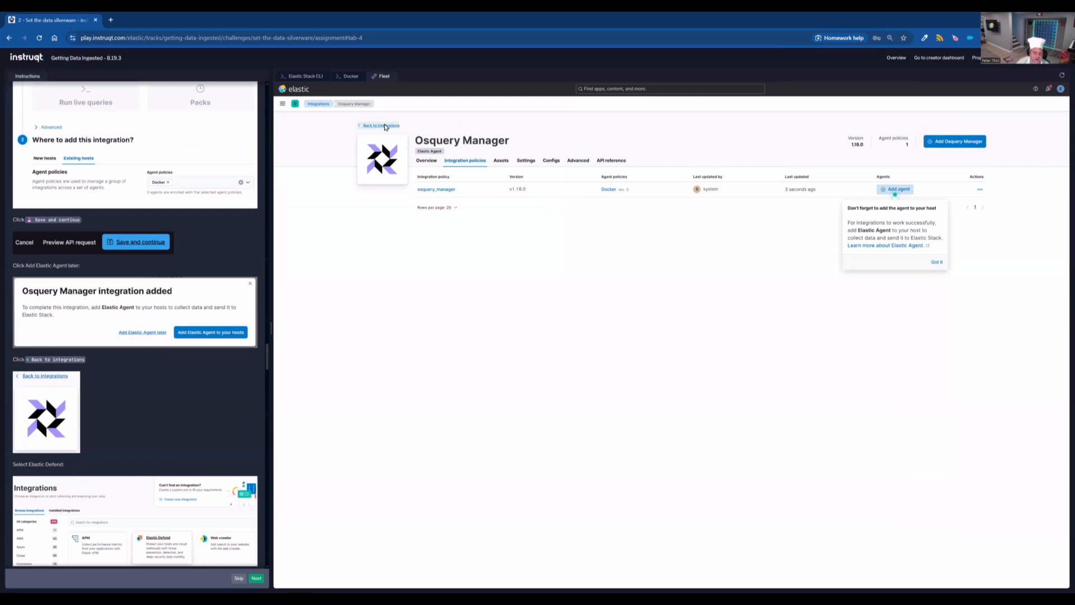
pyautogui.click(384, 125)
pyautogui.scroll(-3, 168, 412)
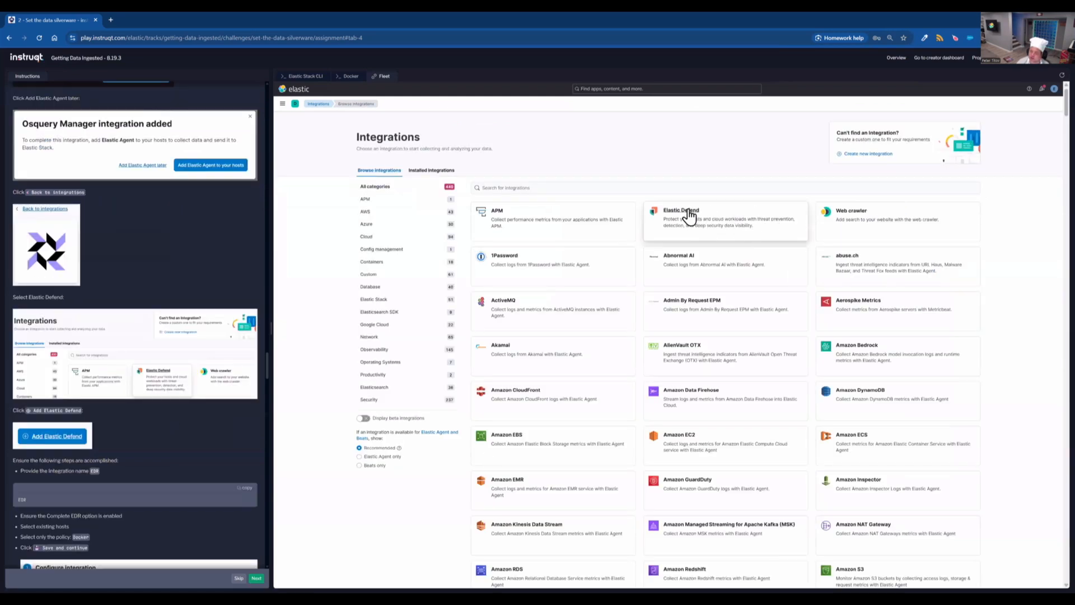
pyautogui.click(703, 225)
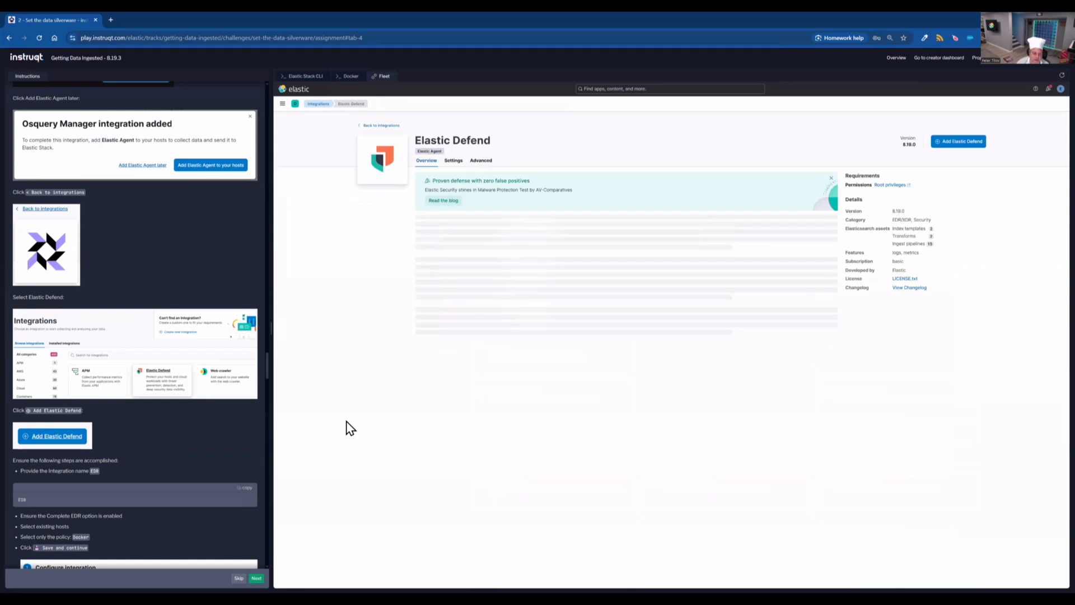
# - Start adding Elastic Defend and name the integration EDR
pyautogui.click(244, 489)
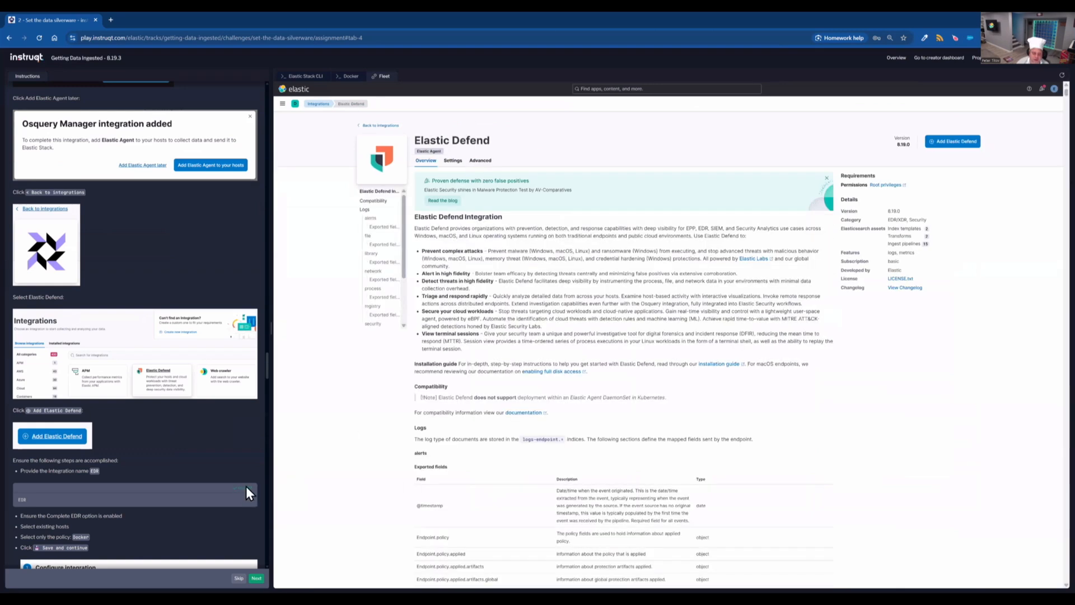
pyautogui.click(952, 143)
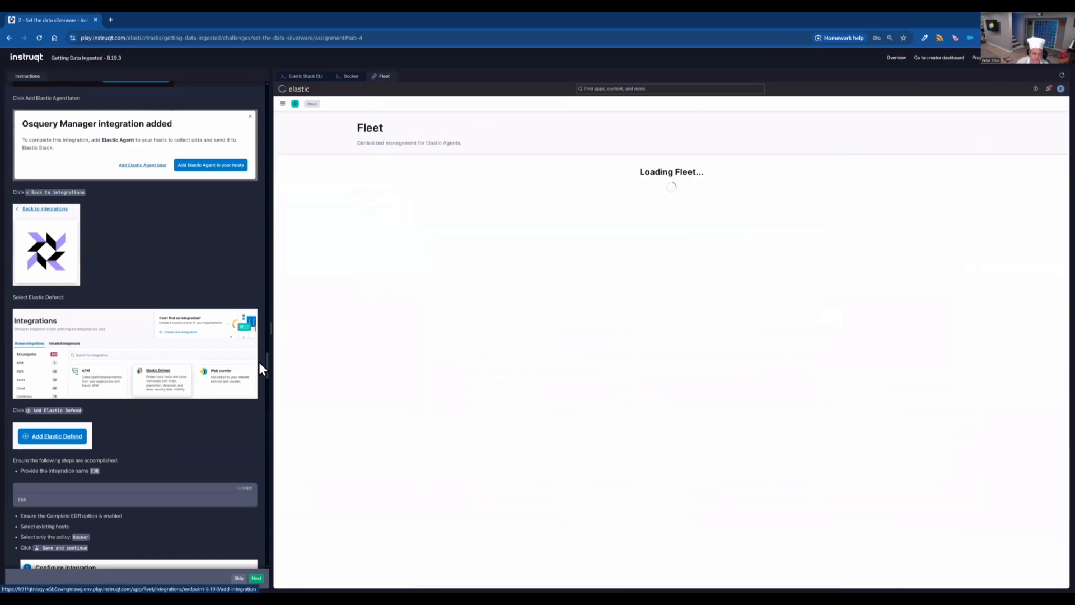
pyautogui.scroll(-3, 261, 368)
pyautogui.click(742, 259)
pyautogui.write('EDR')
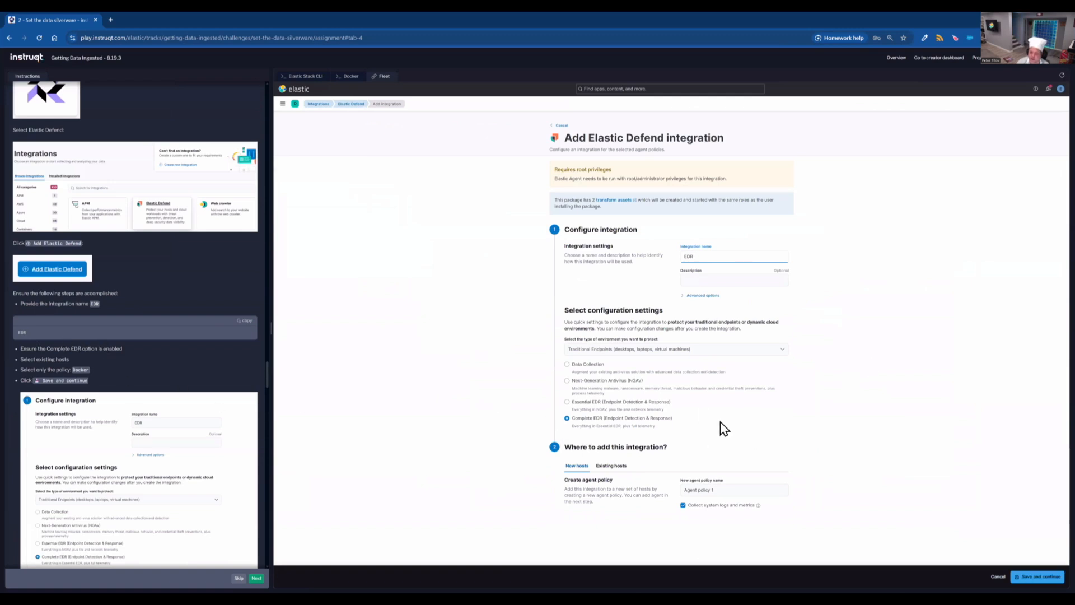
# - Assign the Complete EDR integration to the existing Docker agent policy and save and continue
pyautogui.click(614, 473)
pyautogui.click(776, 491)
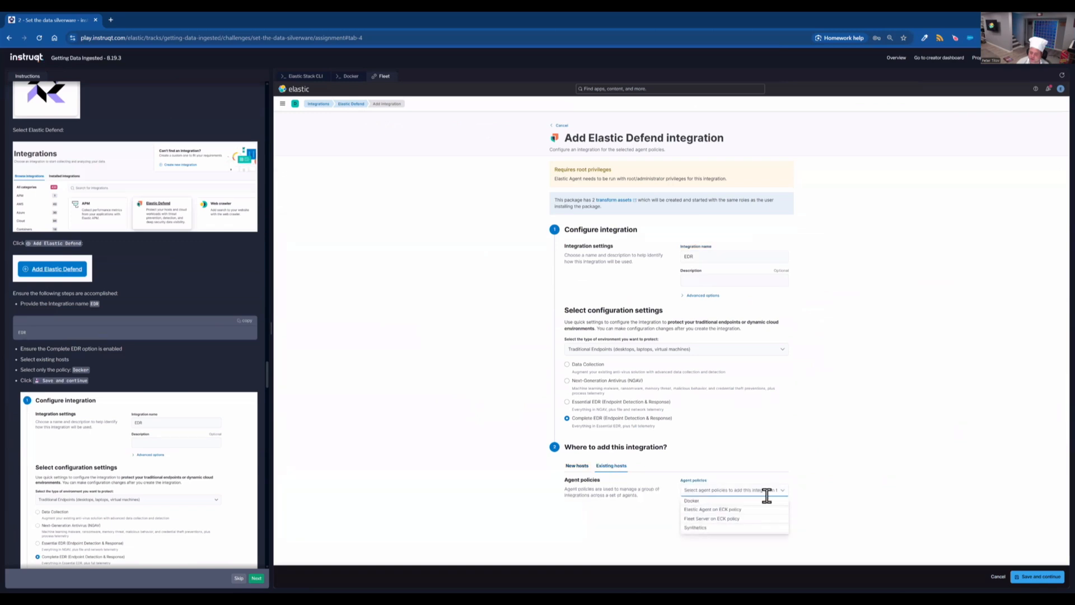
pyautogui.click(768, 502)
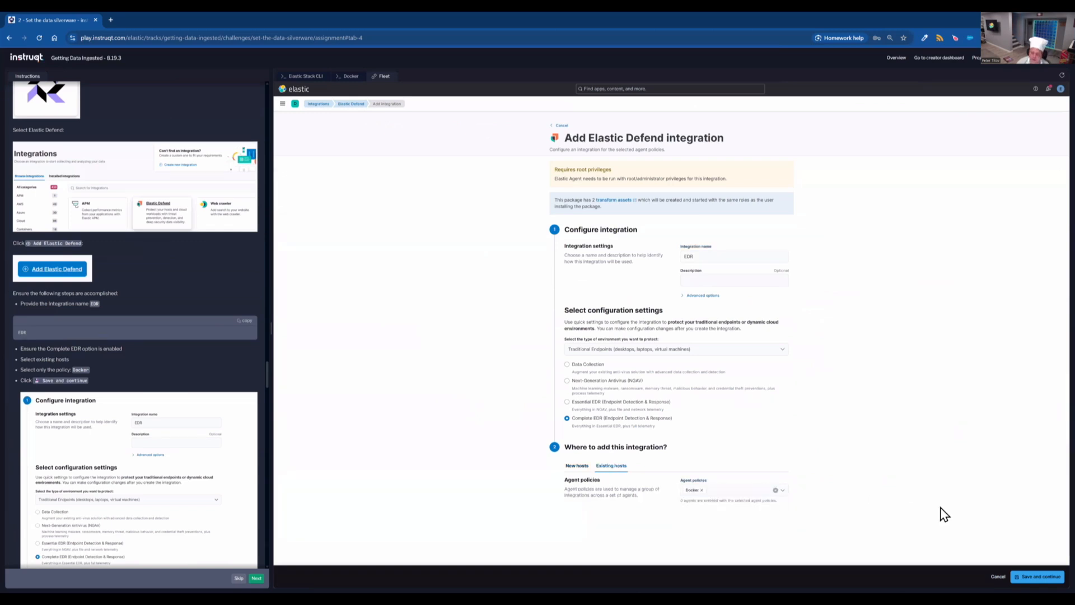
pyautogui.scroll(-5, 135, 469)
pyautogui.click(1038, 576)
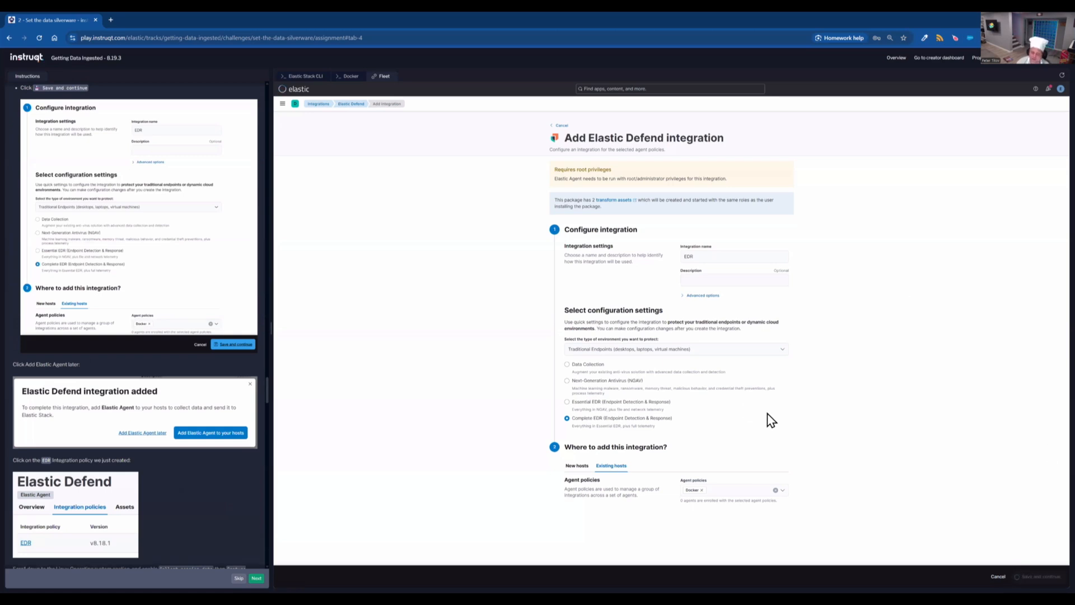
# - Dismiss the Elastic Defend confirmation, adding the agent later, and open the EDR integration policy for editing
pyautogui.scroll(-3, 191, 460)
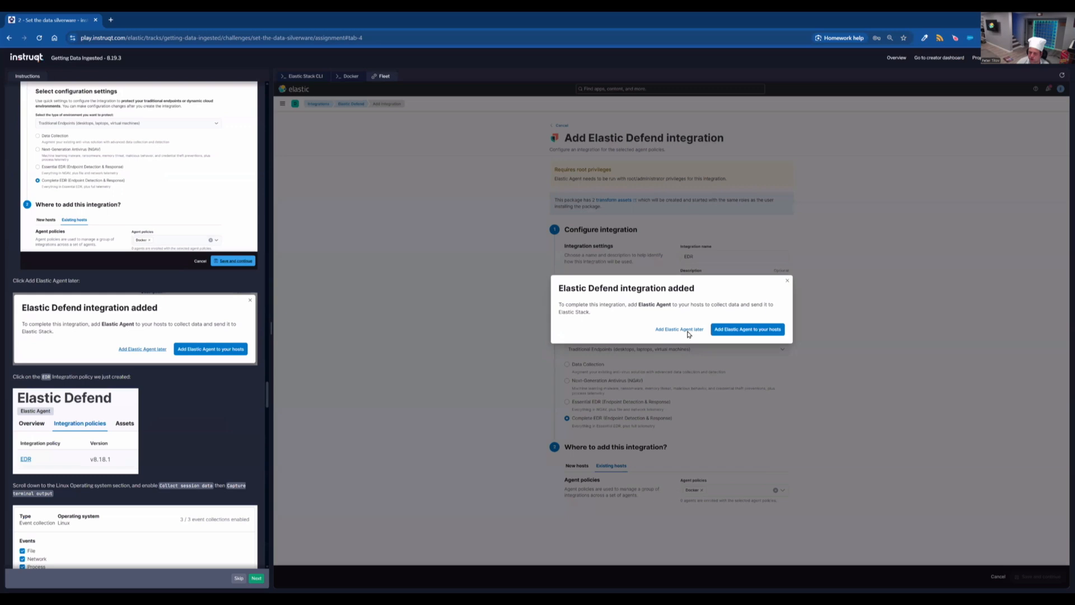
pyautogui.click(687, 332)
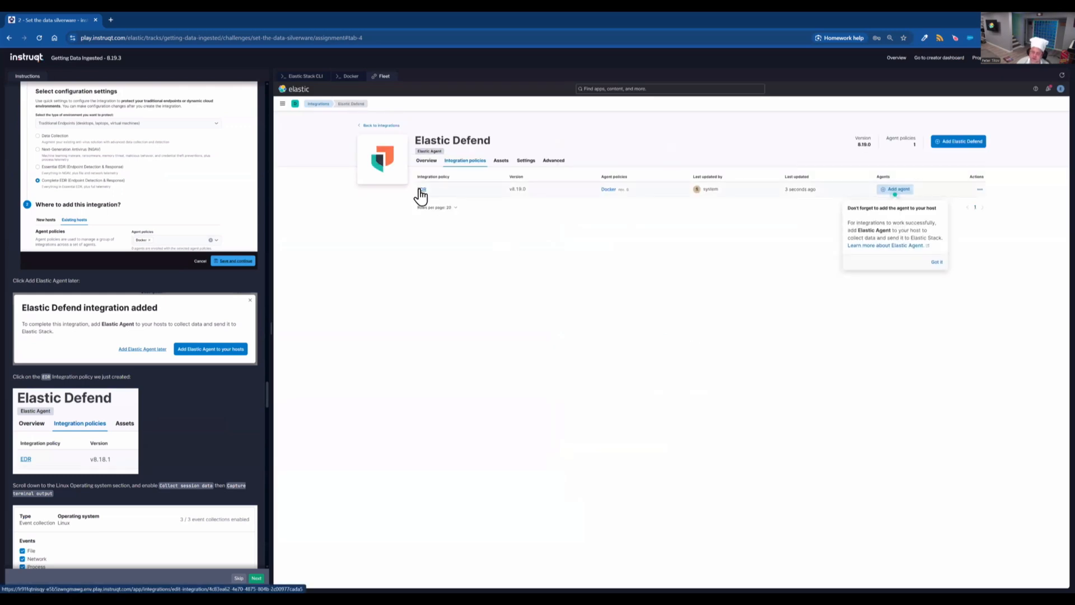
pyautogui.click(421, 191)
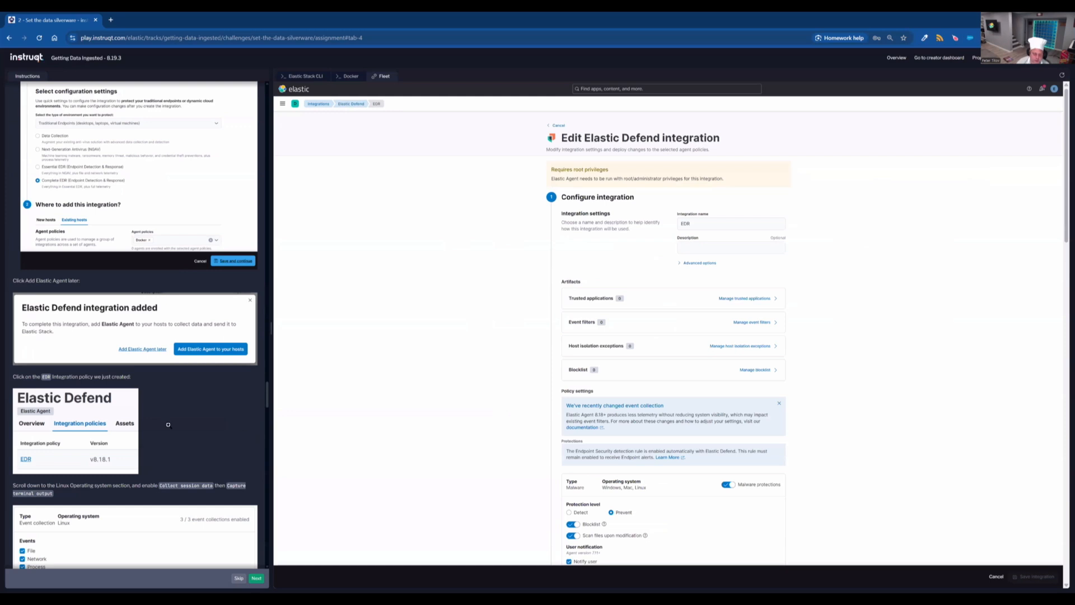
# - In the Linux event collection settings, enable Collect session data together with Capture terminal output
pyautogui.scroll(-4, 168, 425)
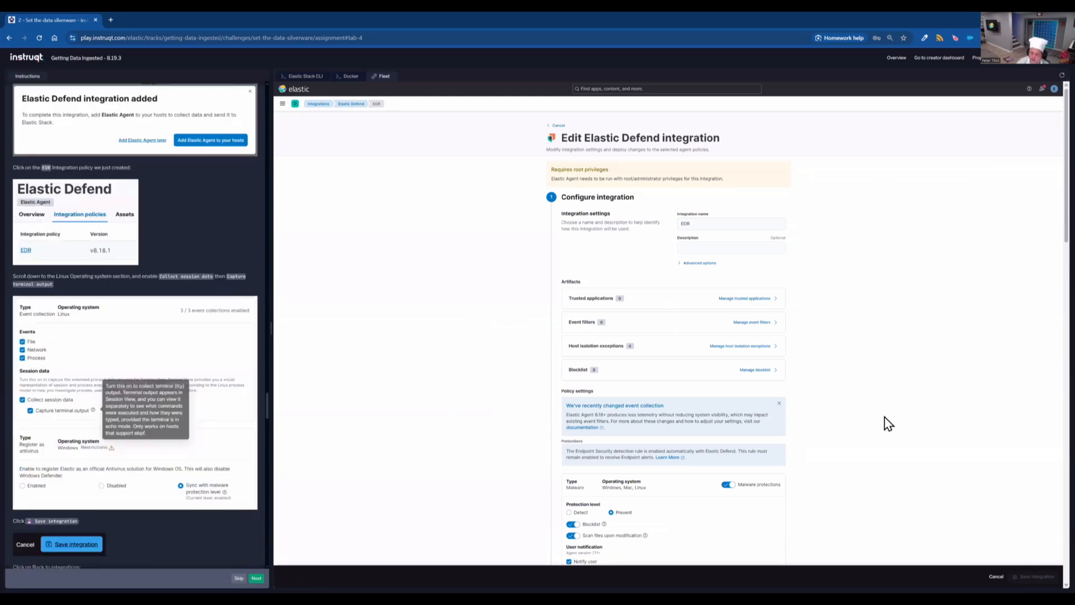
pyautogui.scroll(-4, 885, 424)
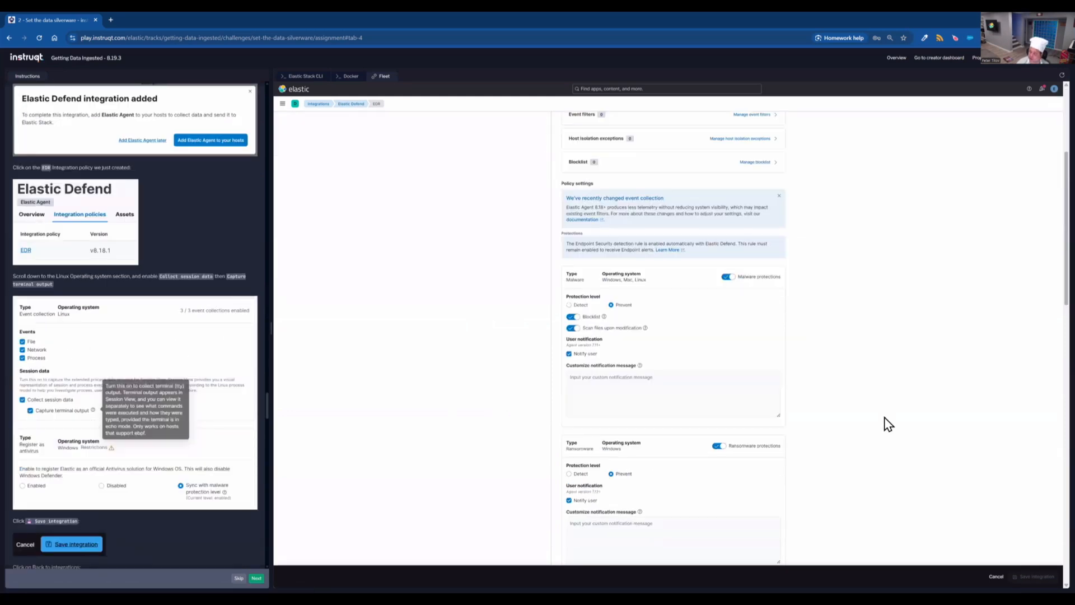
pyautogui.scroll(-3, 824, 385)
pyautogui.rightClick(827, 386)
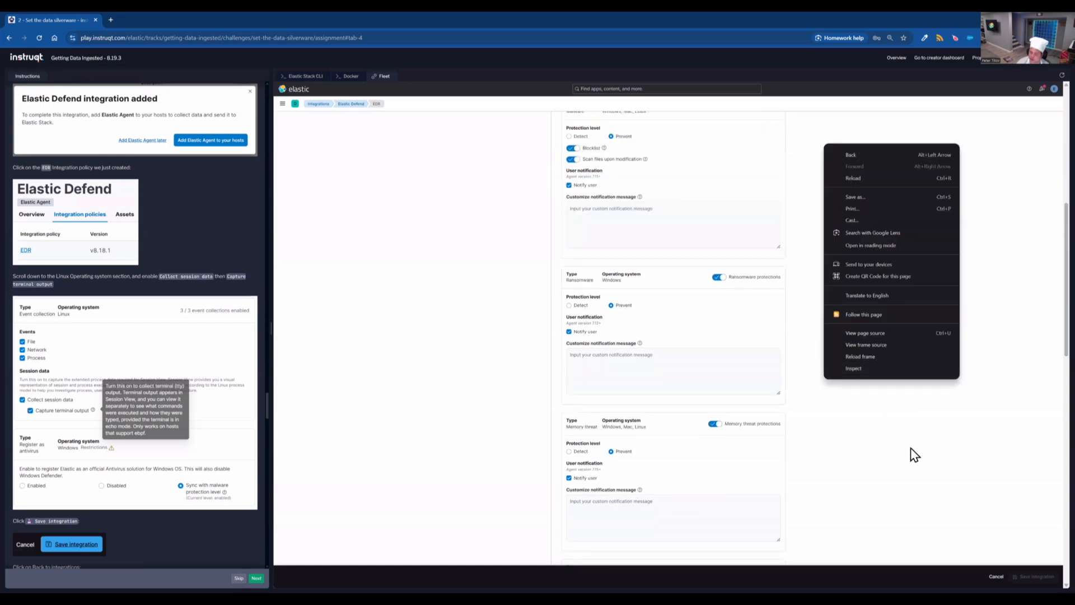
pyautogui.scroll(-2, 901, 451)
pyautogui.scroll(-5, 900, 450)
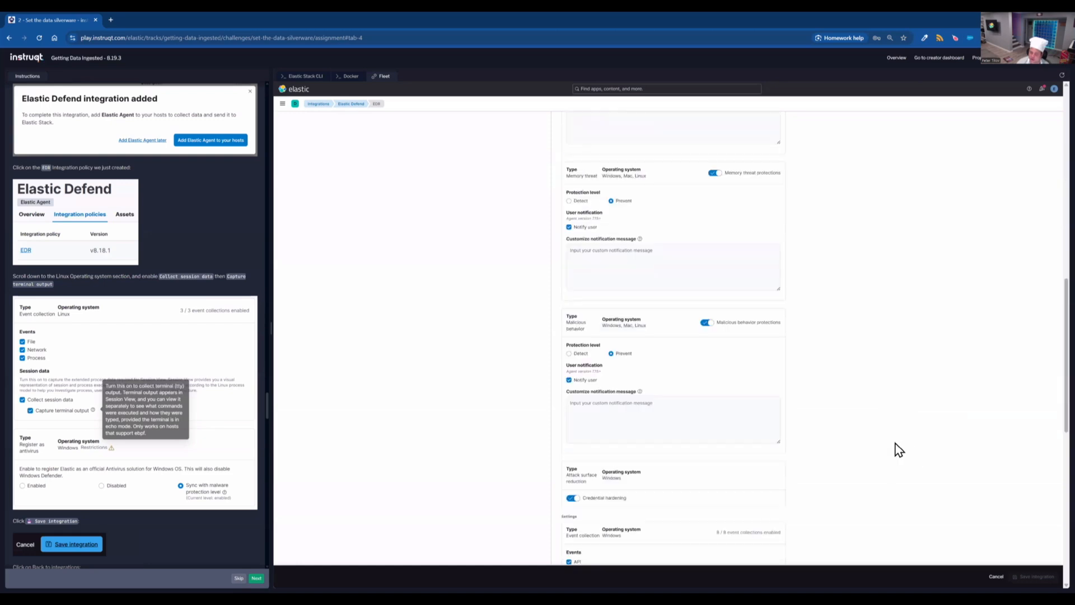
pyautogui.scroll(-1, 802, 391)
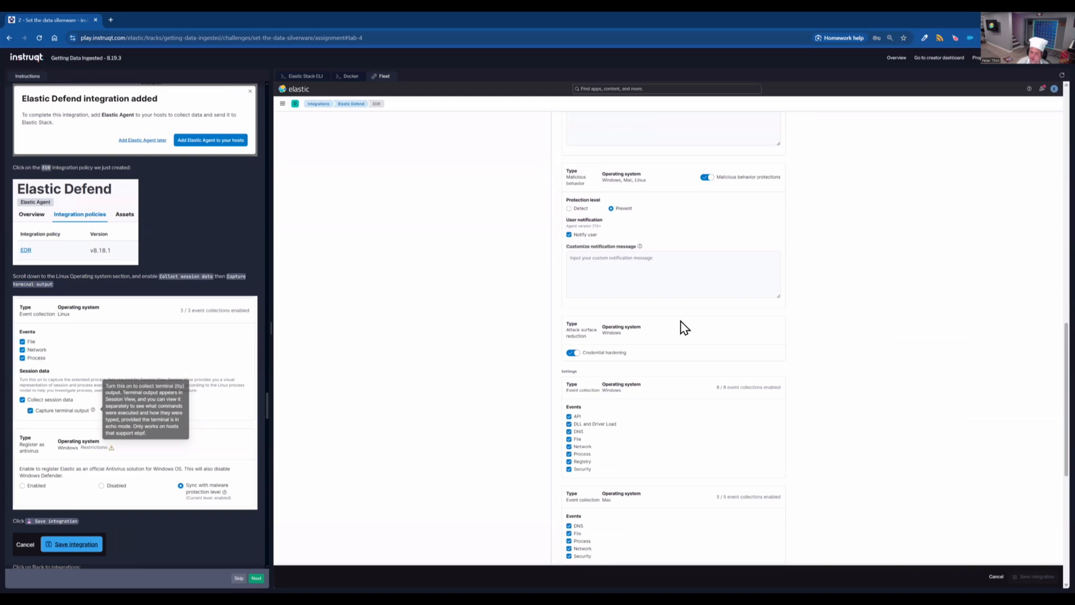
pyautogui.scroll(-3, 684, 327)
pyautogui.scroll(-3, 866, 419)
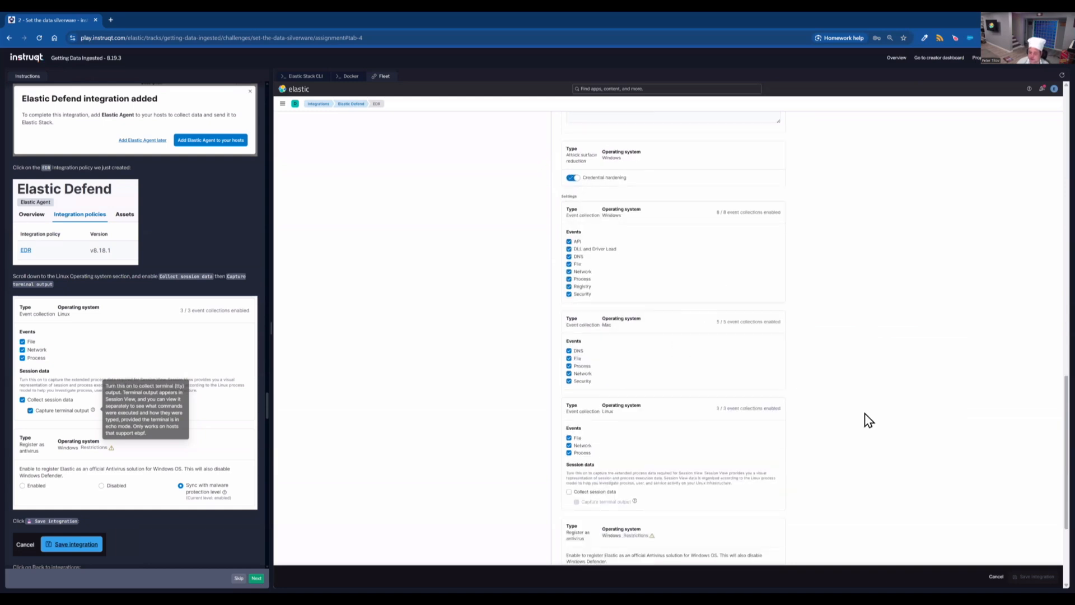
pyautogui.rightClick(849, 417)
pyautogui.click(793, 412)
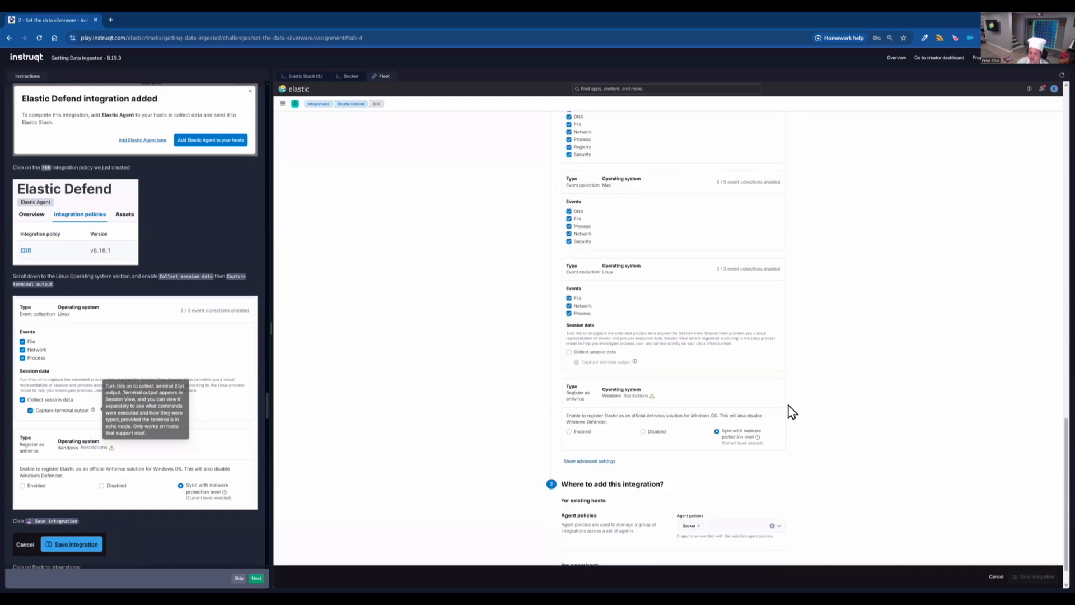
pyautogui.click(570, 353)
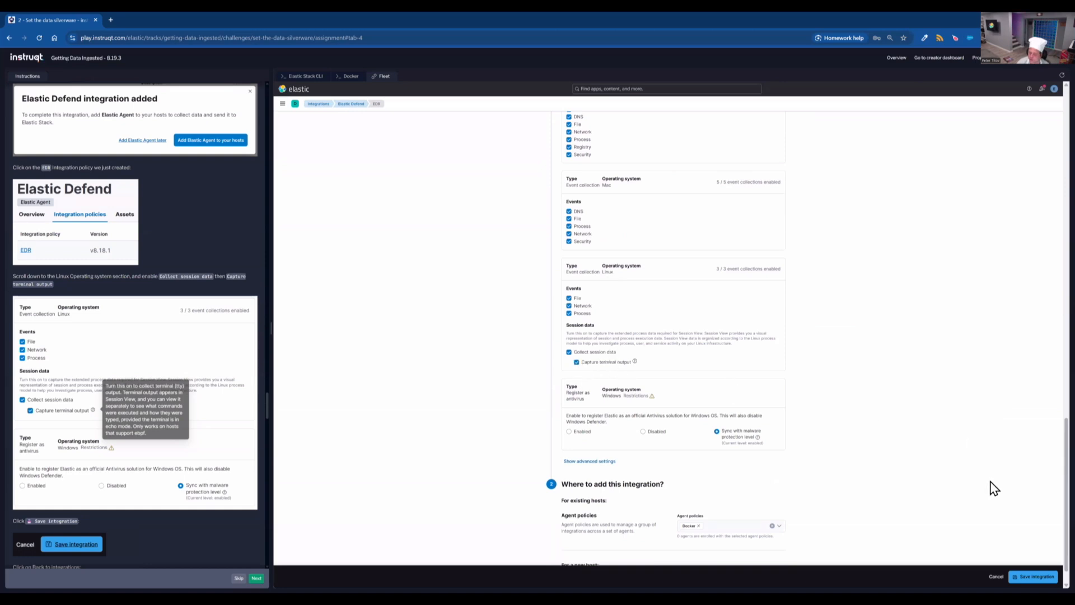
# - Save the updated EDR integration policy
pyautogui.scroll(-1, 994, 488)
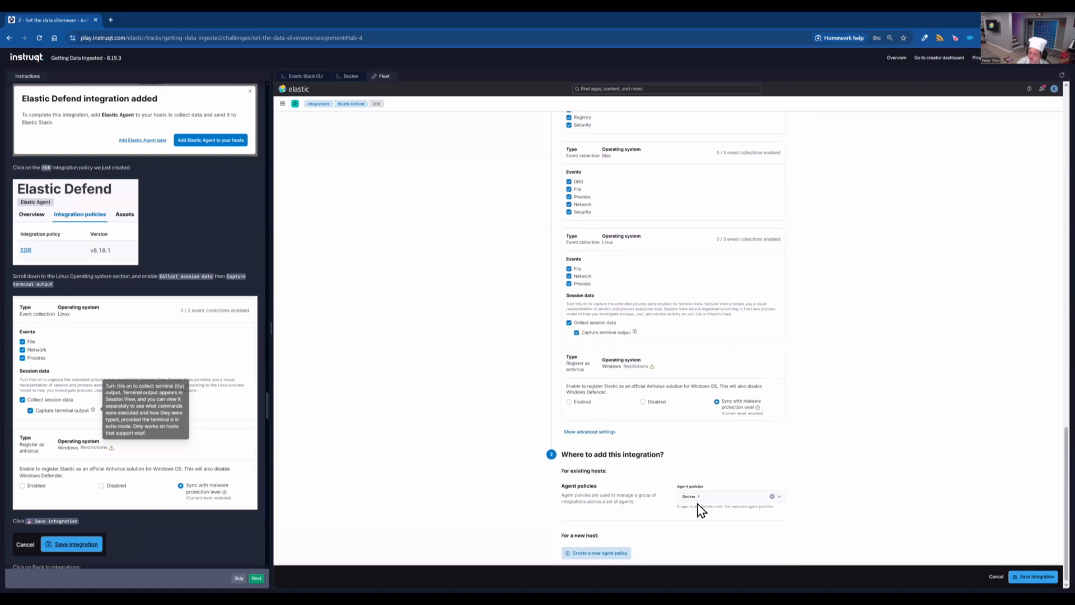
pyautogui.click(1035, 577)
pyautogui.scroll(-5, 133, 469)
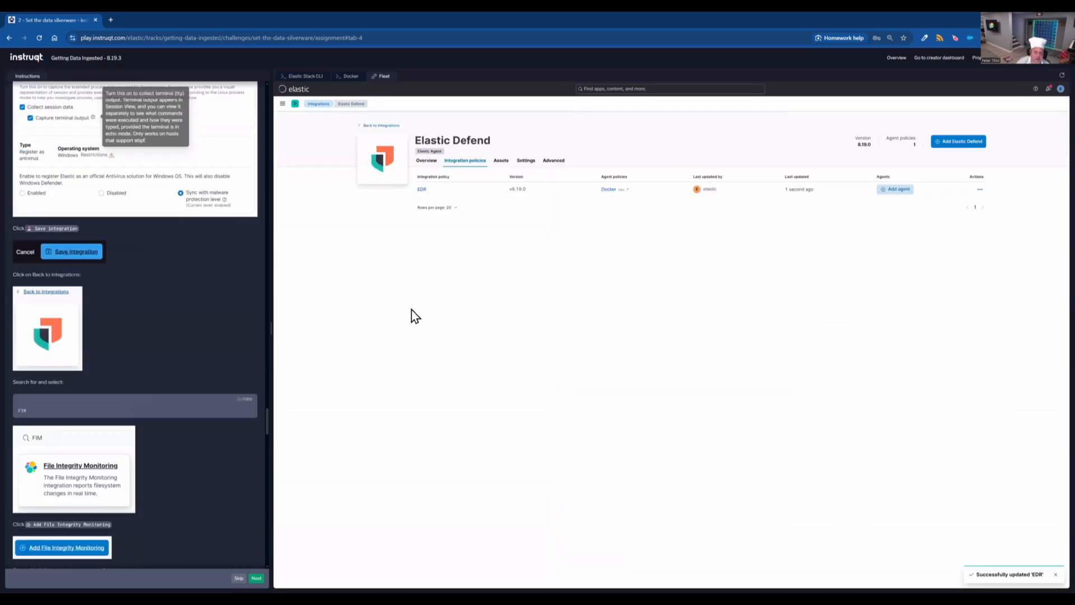
# - Return to integrations, search for FIM, and start adding the File Integrity Monitoring integration
pyautogui.click(386, 126)
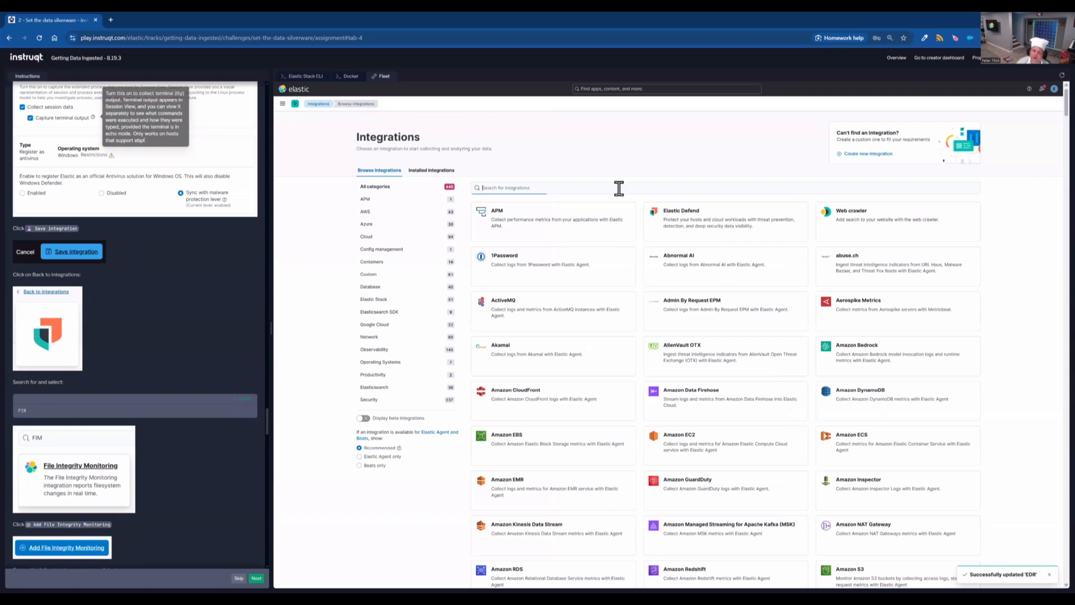
pyautogui.write('FIM')
pyautogui.click(563, 219)
pyautogui.scroll(-3, 213, 420)
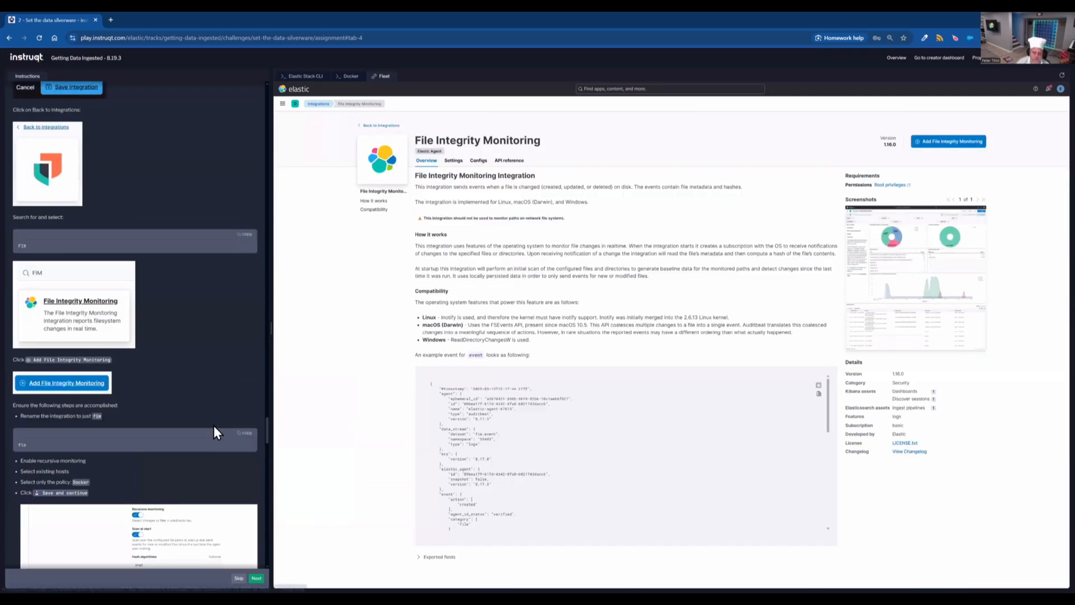
pyautogui.click(945, 144)
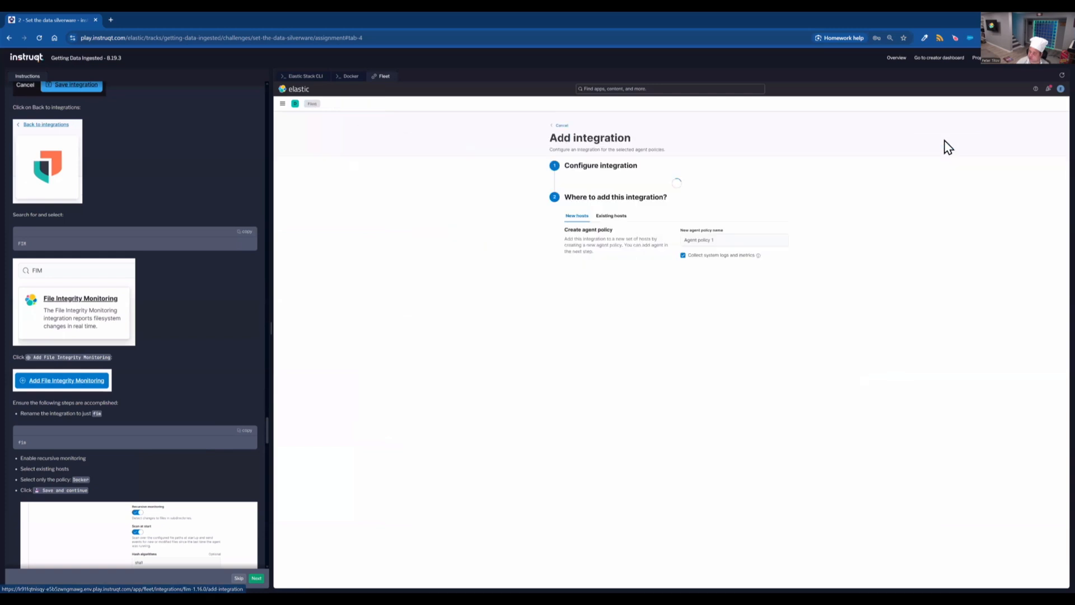
# - Assign the File Integrity Monitoring integration to the existing Docker agent policy
pyautogui.scroll(-1, 168, 423)
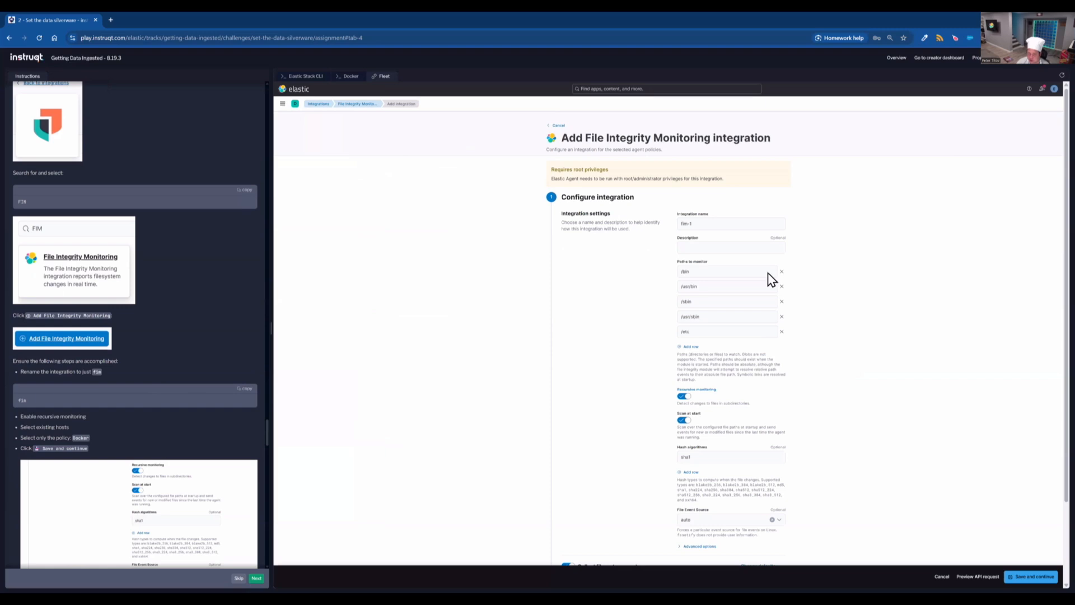
pyautogui.scroll(-2, 862, 395)
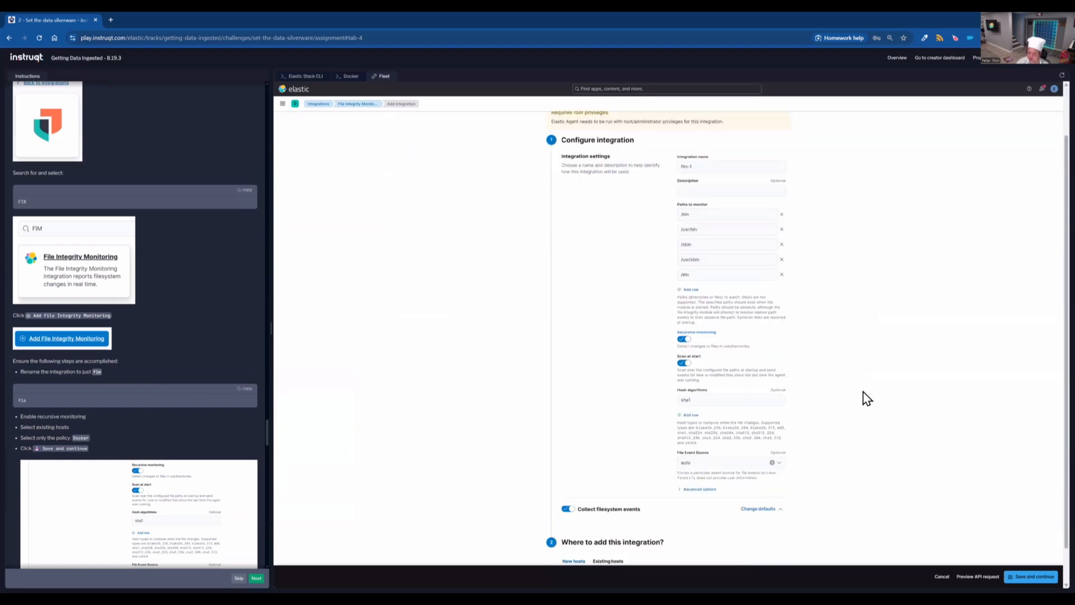
pyautogui.click(618, 524)
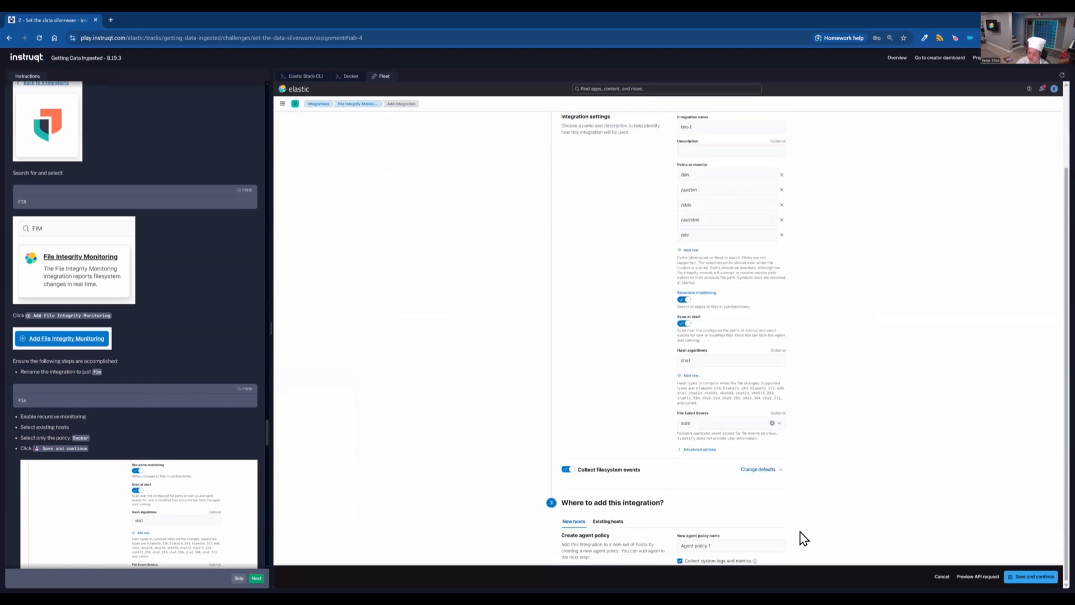
pyautogui.click(767, 556)
pyautogui.click(757, 516)
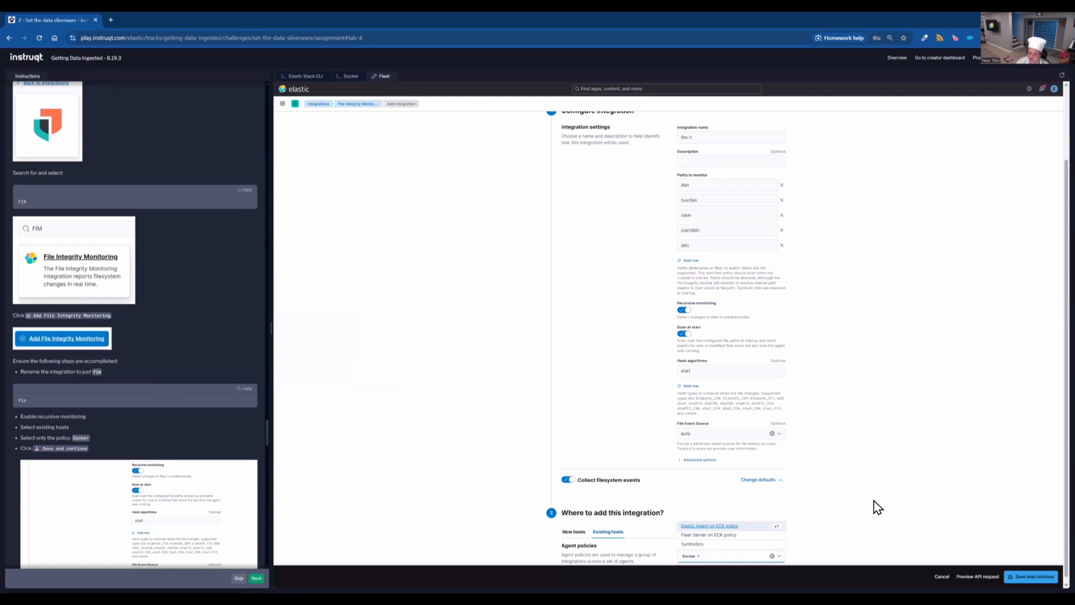
# - Save the FIM integration and choose to add the Elastic Agent later
pyautogui.click(1045, 580)
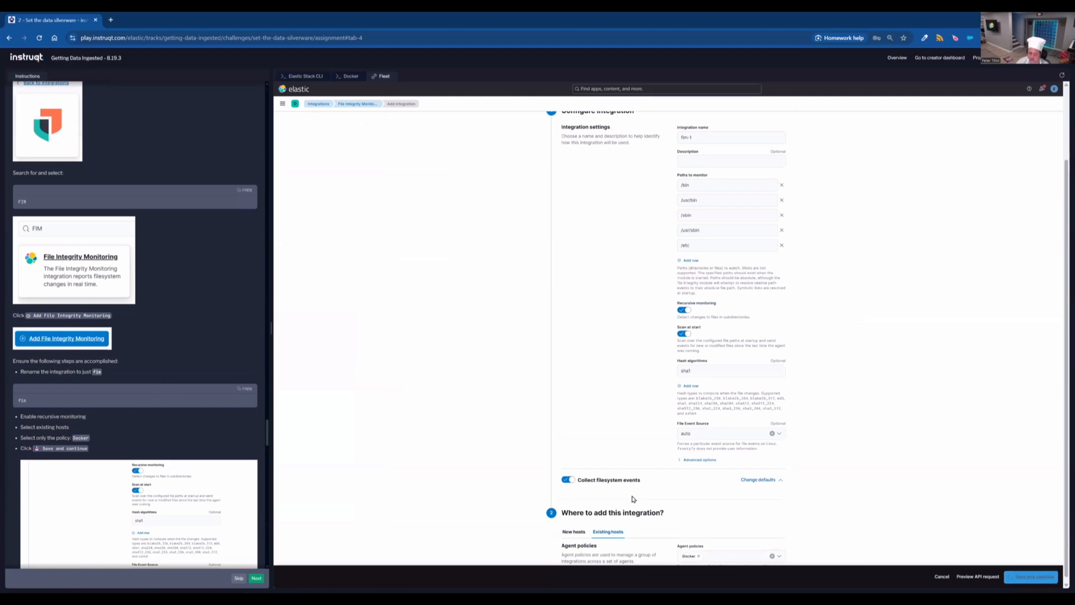
pyautogui.scroll(-2, 141, 474)
pyautogui.scroll(-2, 140, 474)
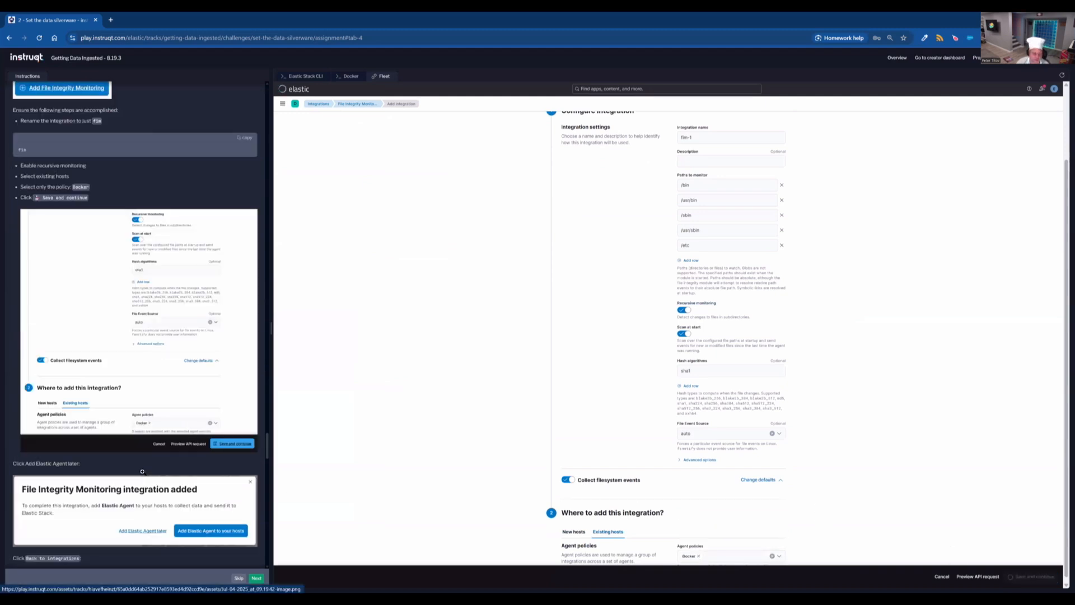
pyautogui.scroll(-1, 142, 472)
pyautogui.scroll(-1, 143, 472)
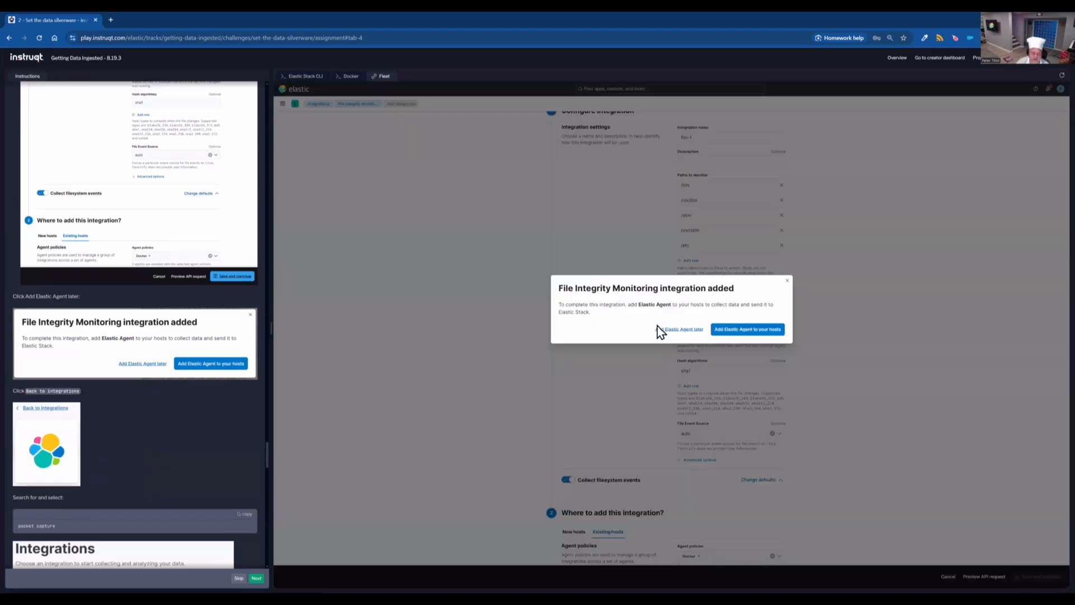
pyautogui.click(658, 328)
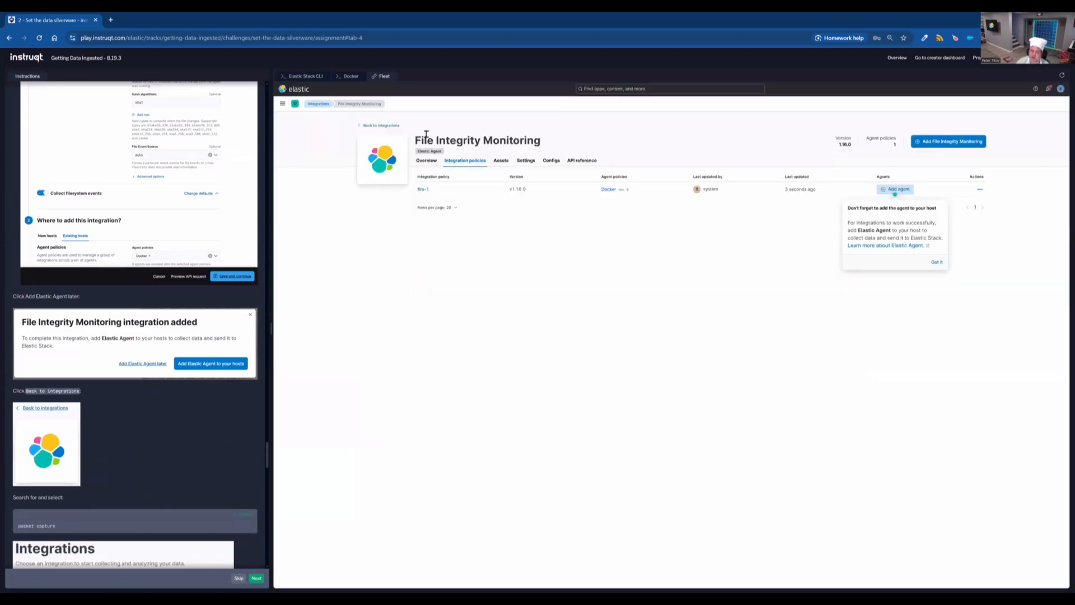
# - Return to integrations, search for packet capture, and start adding the Network Packet Capture integration
pyautogui.click(395, 126)
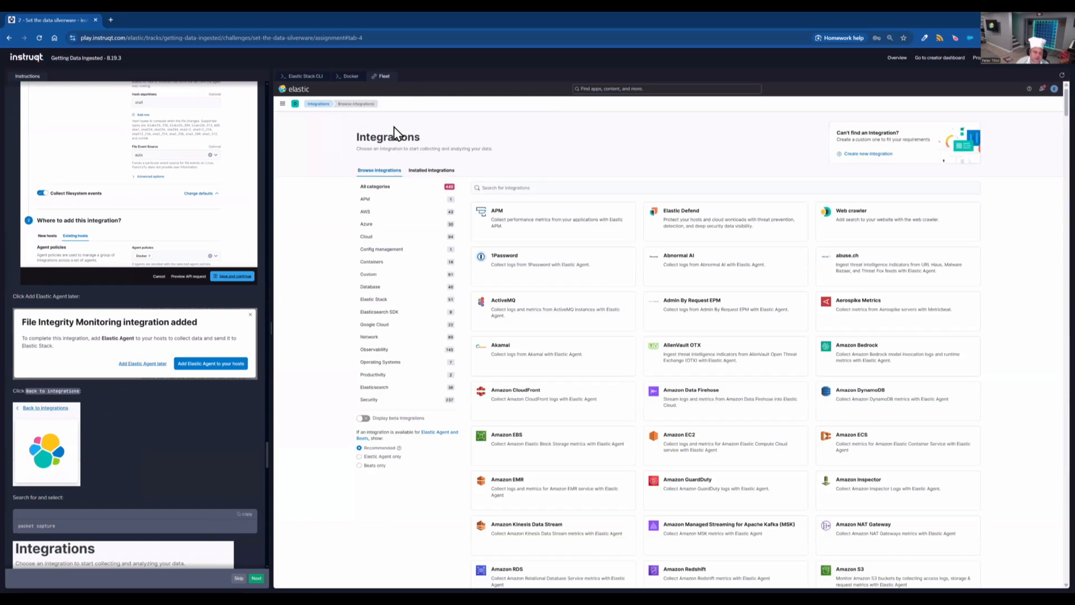
pyautogui.click(640, 190)
pyautogui.write('packet capture')
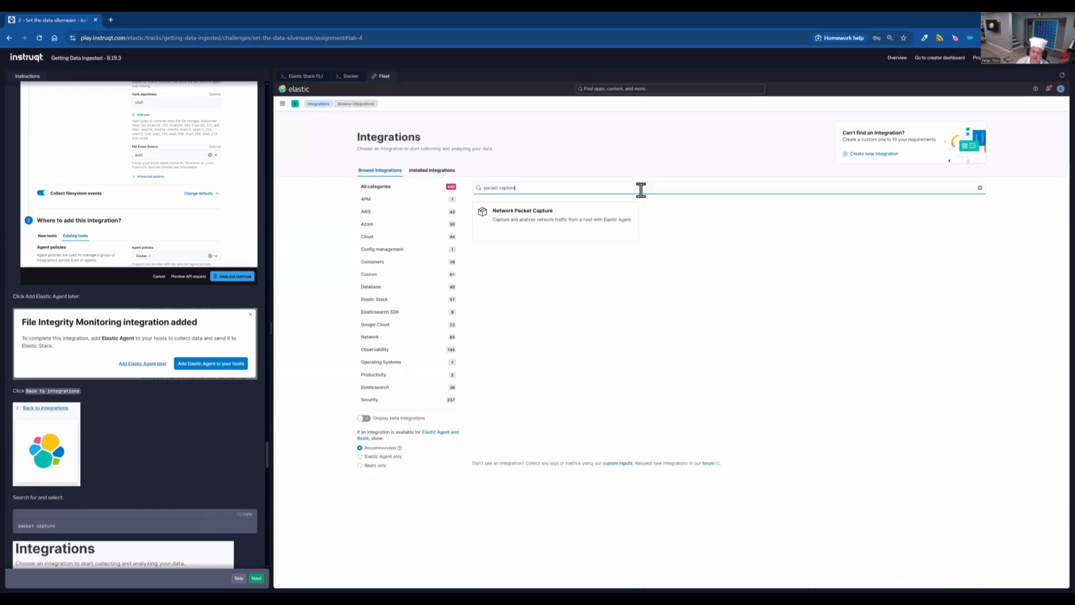
pyautogui.click(547, 237)
pyautogui.scroll(-3, 159, 453)
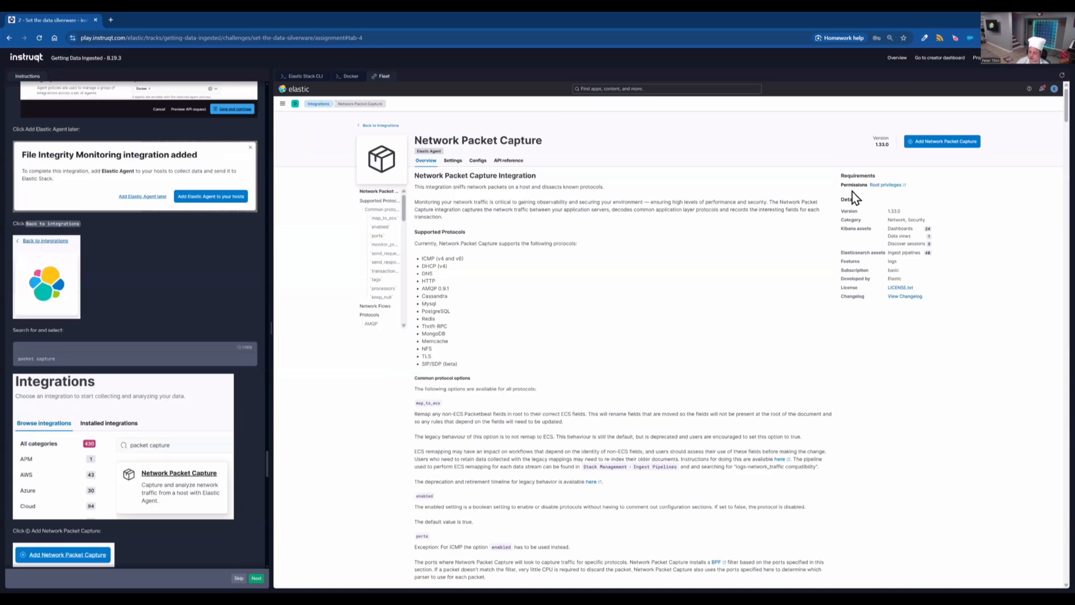
pyautogui.click(957, 145)
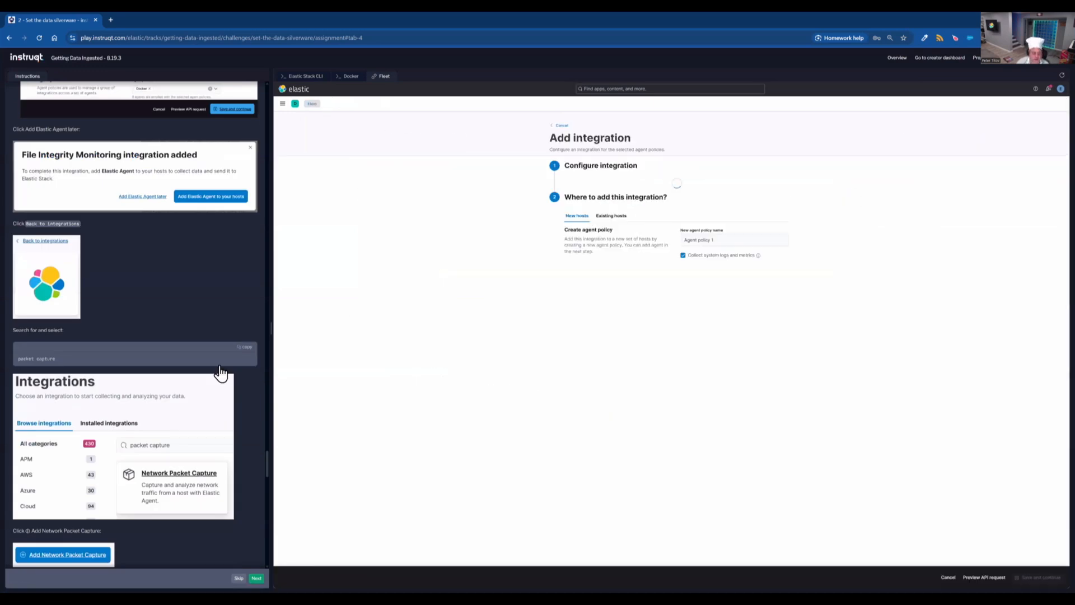
# - Rename the integration to network_traffic and expand the capture traffic default settings
pyautogui.scroll(-3, 220, 372)
pyautogui.click(247, 181)
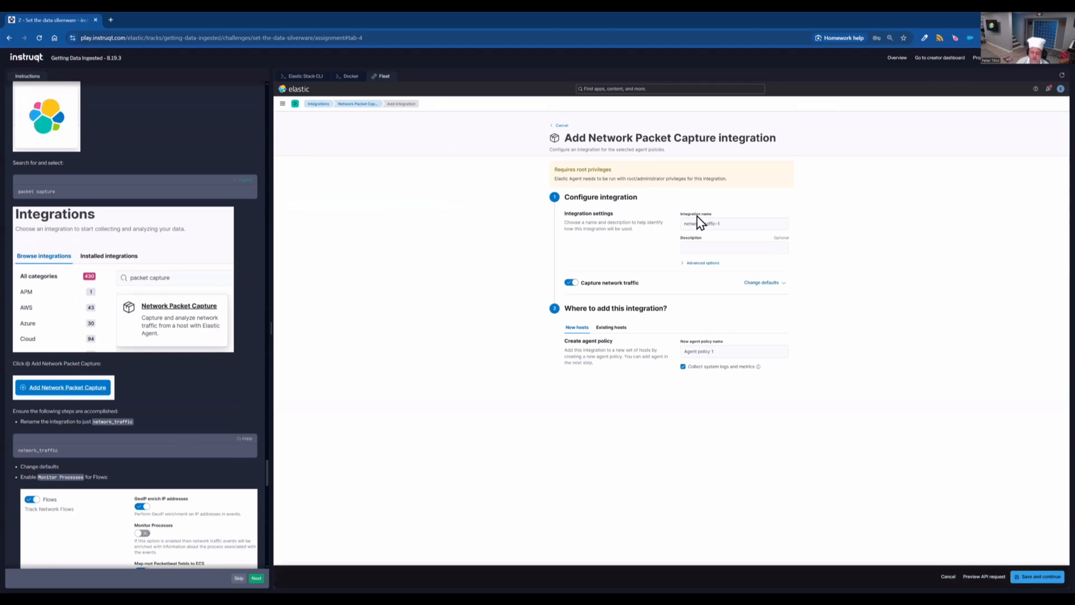
pyautogui.click(246, 439)
pyautogui.click(763, 224)
pyautogui.hotkey('ctrl', 'a')
pyautogui.hotkey('ctrl', 'v')
pyautogui.click(775, 283)
# - Enable Monitor Processes for the Flows section
pyautogui.scroll(-2, 865, 296)
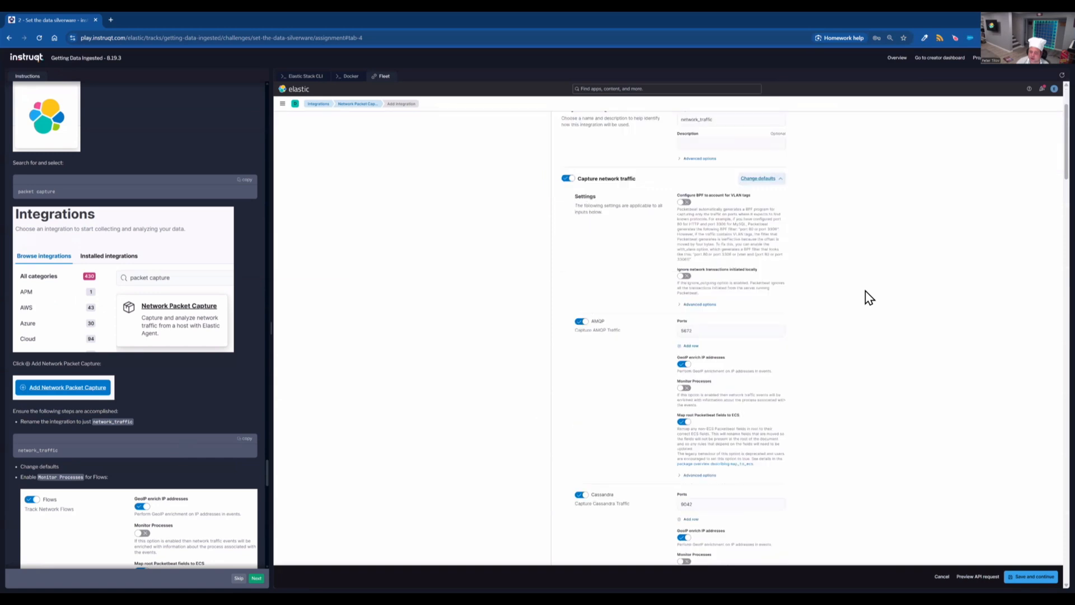
pyautogui.scroll(-1, 870, 308)
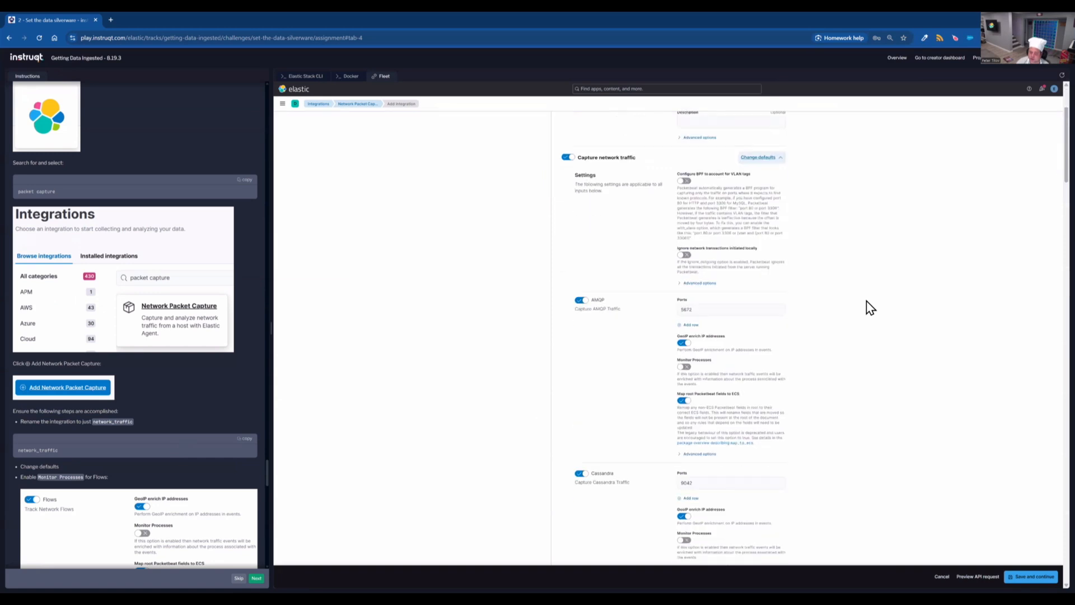
pyautogui.scroll(-3, 173, 409)
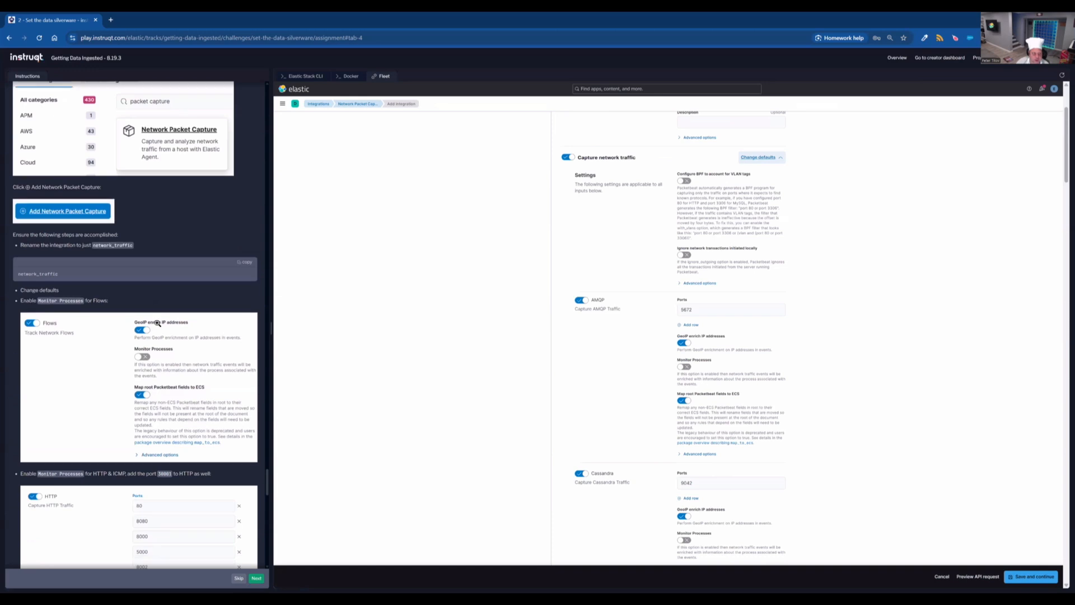
pyautogui.scroll(-2, 162, 325)
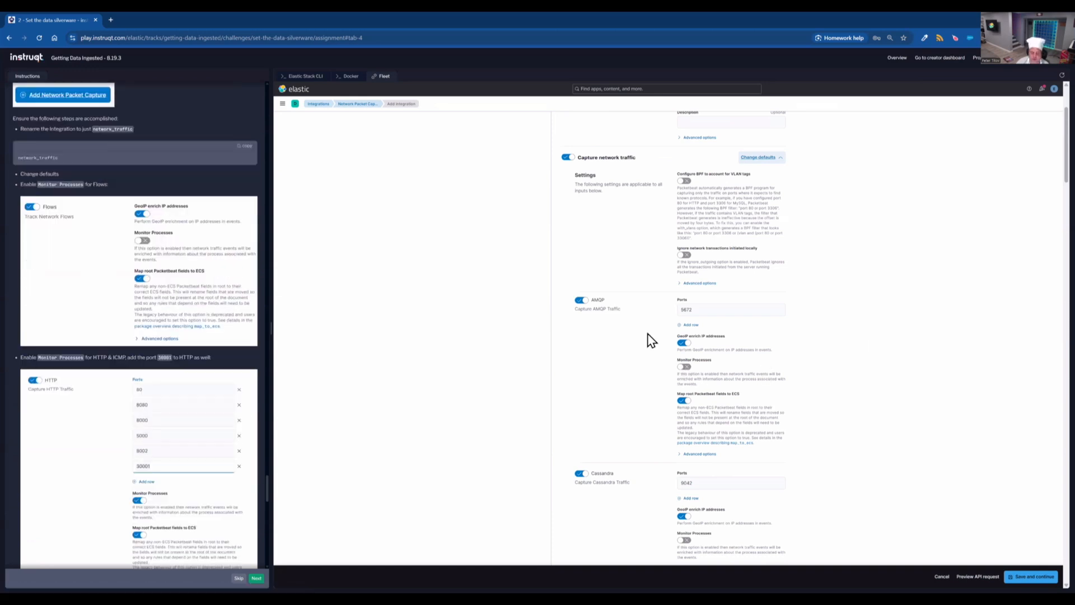
pyautogui.scroll(-4, 872, 343)
pyautogui.scroll(-9, 871, 338)
pyautogui.click(682, 286)
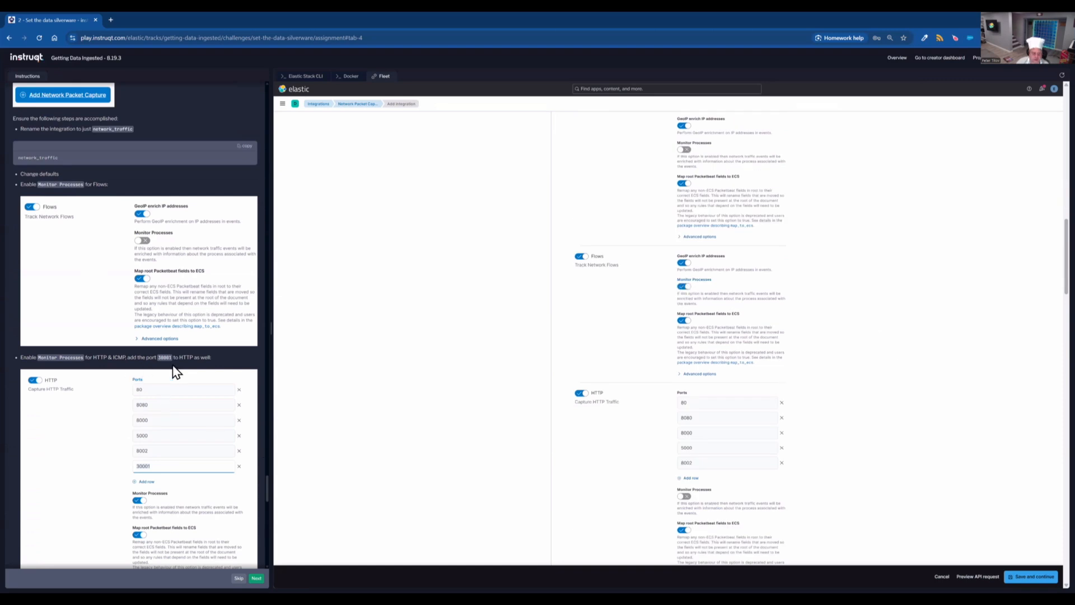
# - Enable Monitor Processes for HTTP and add port 30001 to its ports
pyautogui.click(684, 496)
pyautogui.click(690, 478)
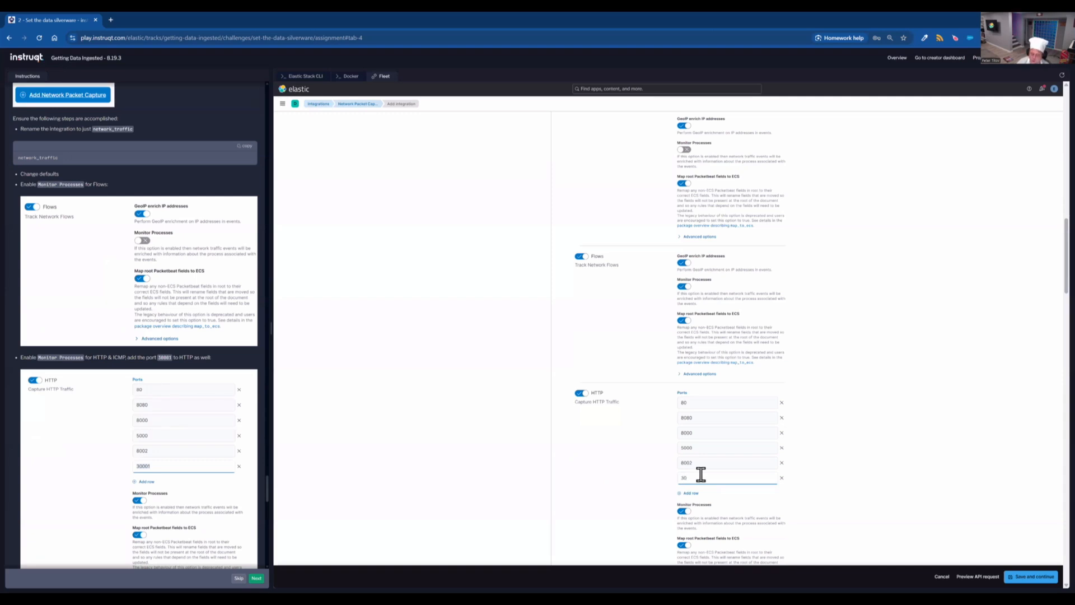
pyautogui.write('30001')
# - Enable Monitor Processes for ICMP traffic
pyautogui.scroll(-5, 840, 418)
pyautogui.click(685, 313)
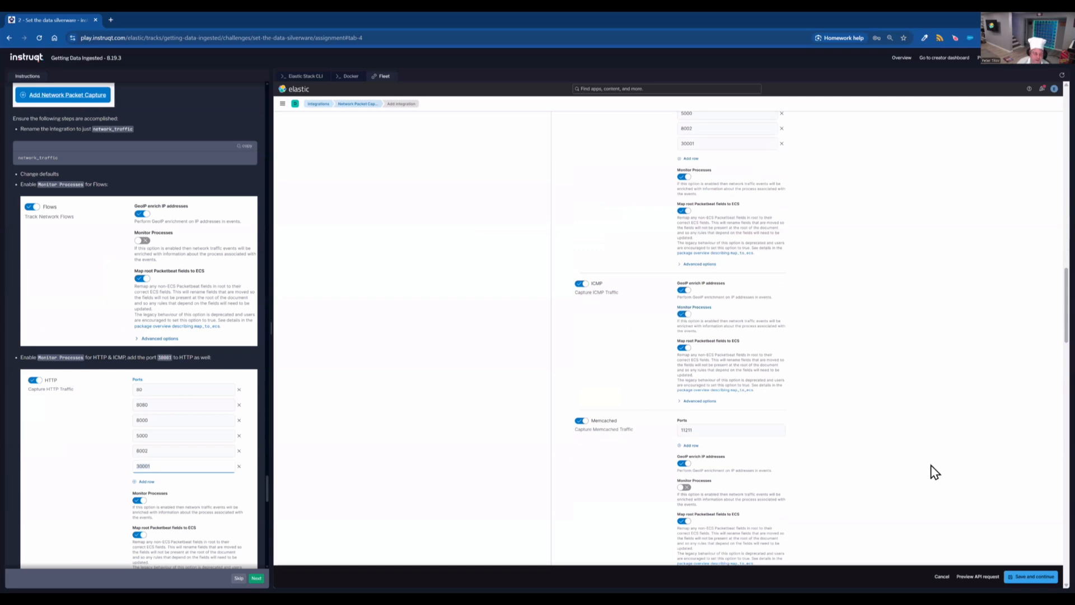
# - Add port 8220 to the TLS ports list
pyautogui.scroll(-5, 112, 483)
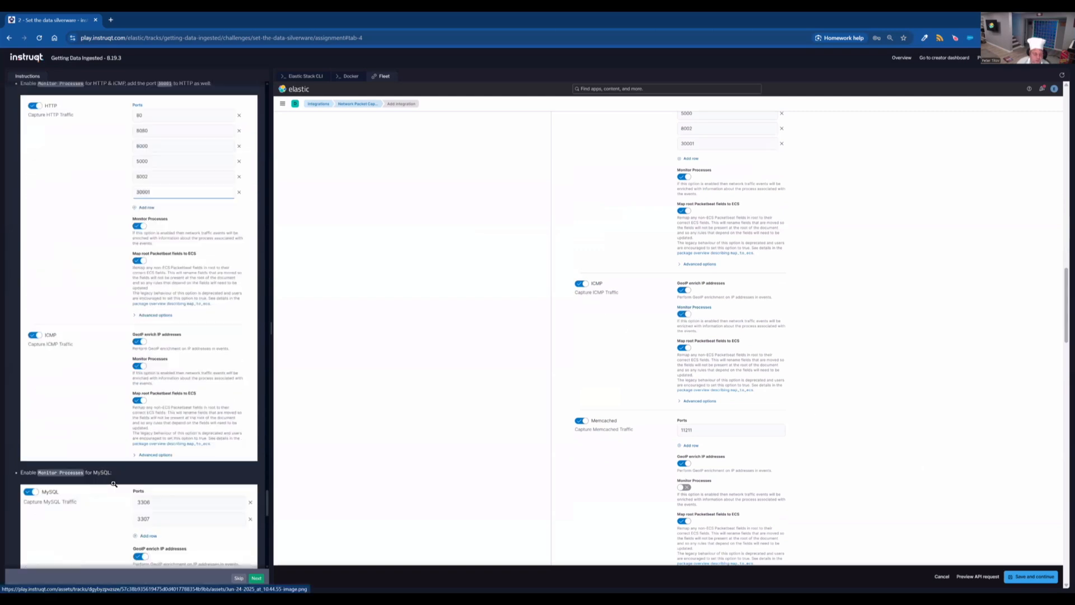
pyautogui.scroll(-4, 112, 482)
pyautogui.scroll(-6, 796, 496)
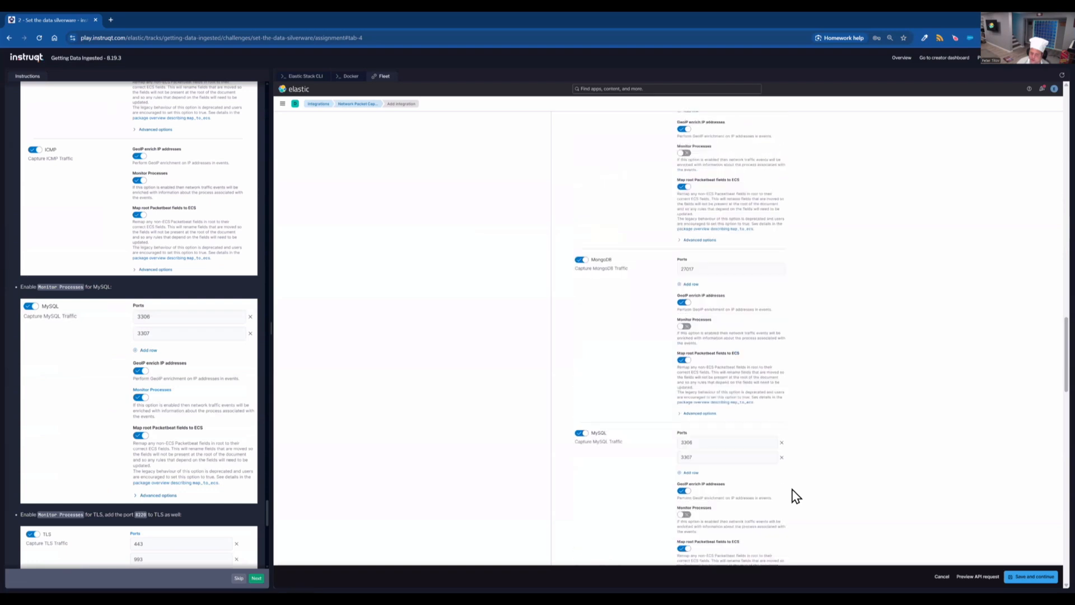
pyautogui.scroll(-10, 818, 467)
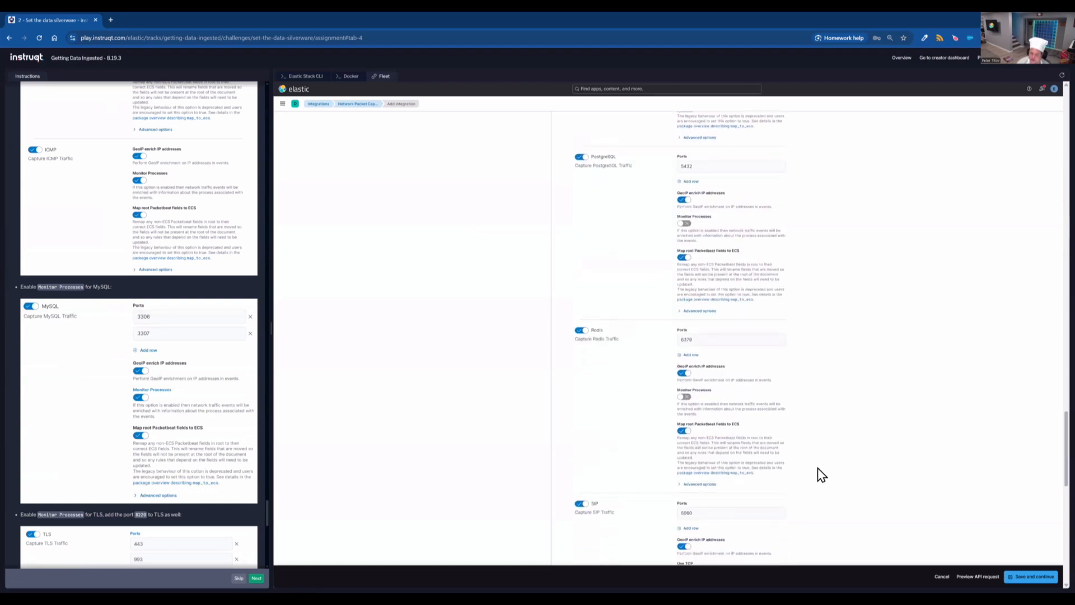
pyautogui.scroll(-7, 818, 468)
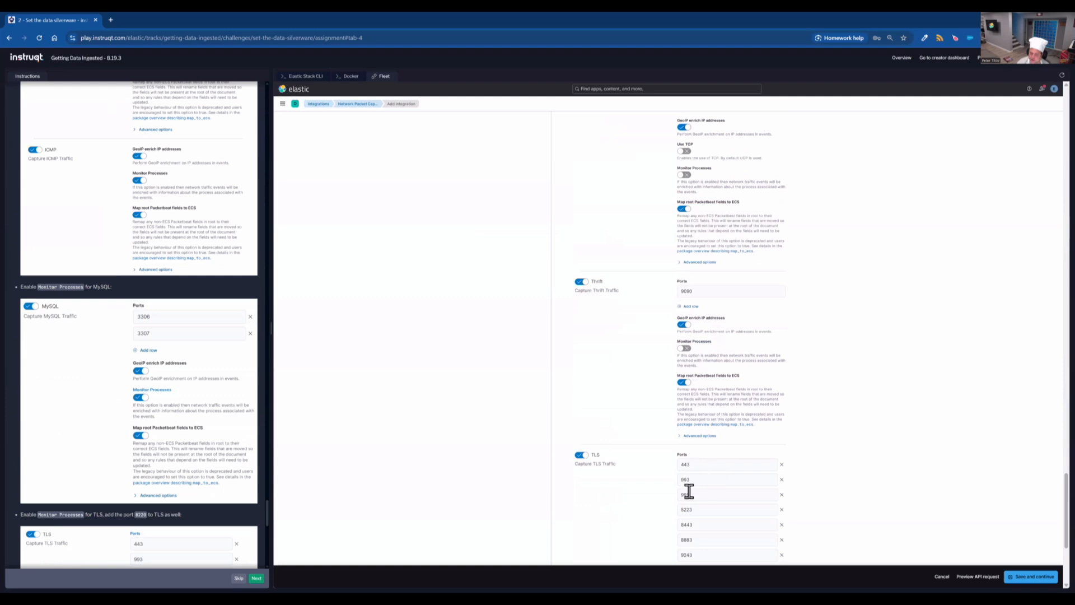
pyautogui.scroll(-2, 689, 491)
pyautogui.click(692, 457)
# - Assign the Network Packet Capture integration to the existing Docker agent policy
pyautogui.scroll(-3, 168, 443)
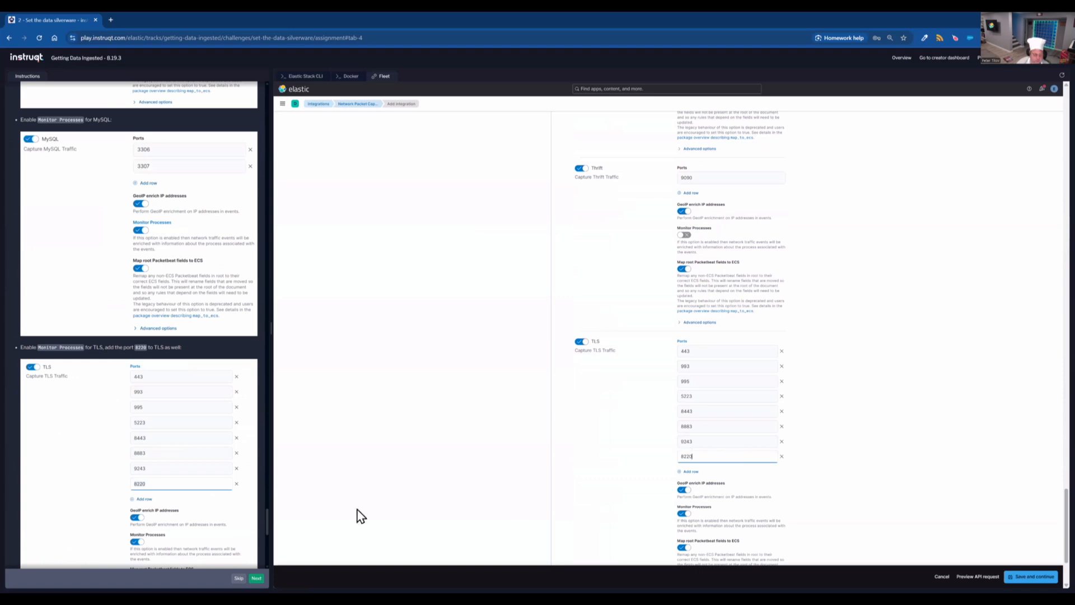
pyautogui.scroll(-2, 609, 510)
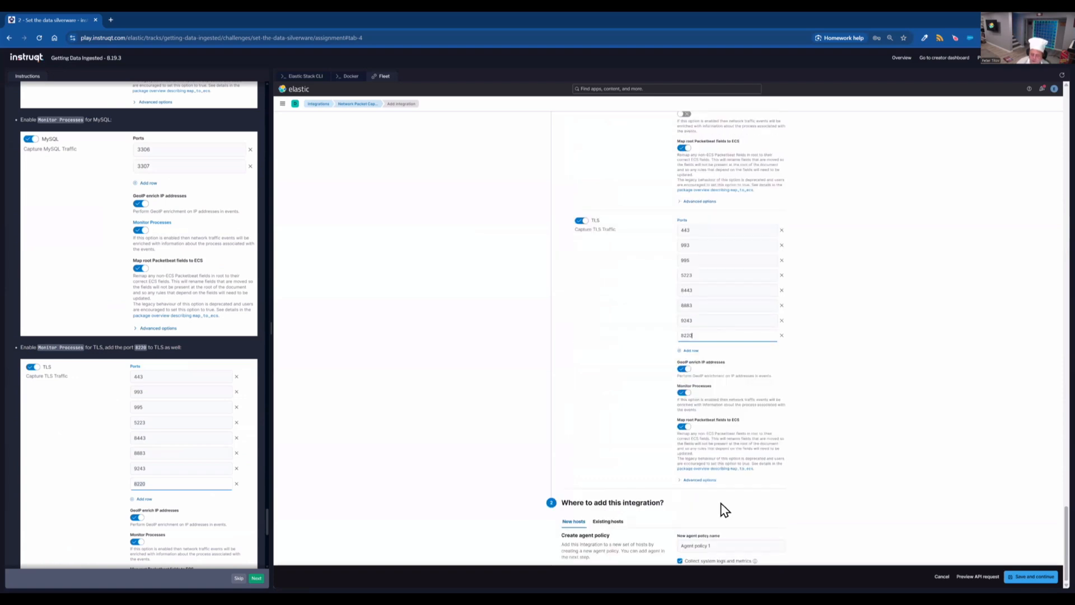
pyautogui.click(608, 522)
pyautogui.scroll(-4, 191, 511)
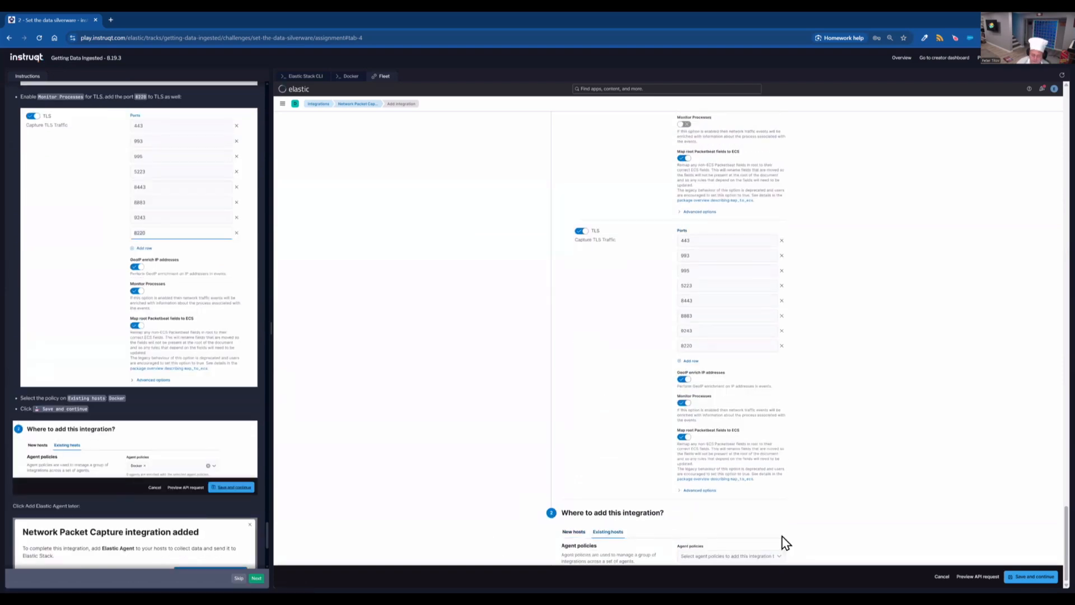
pyautogui.click(783, 550)
pyautogui.click(766, 516)
# - Save the Network Packet Capture integration and choose to add the Elastic Agent later
pyautogui.click(1042, 577)
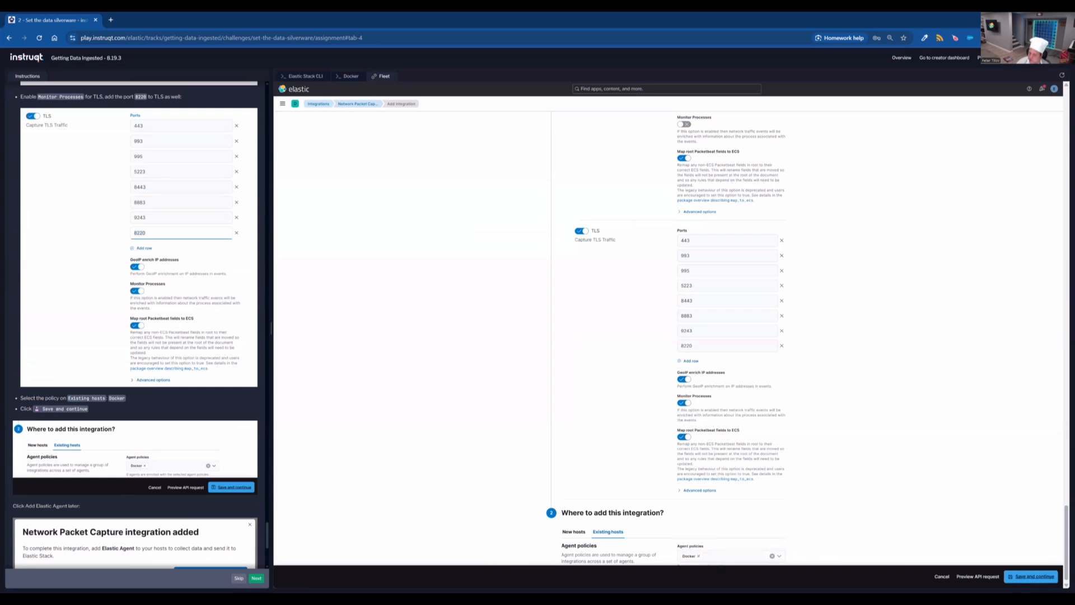
pyautogui.click(1035, 576)
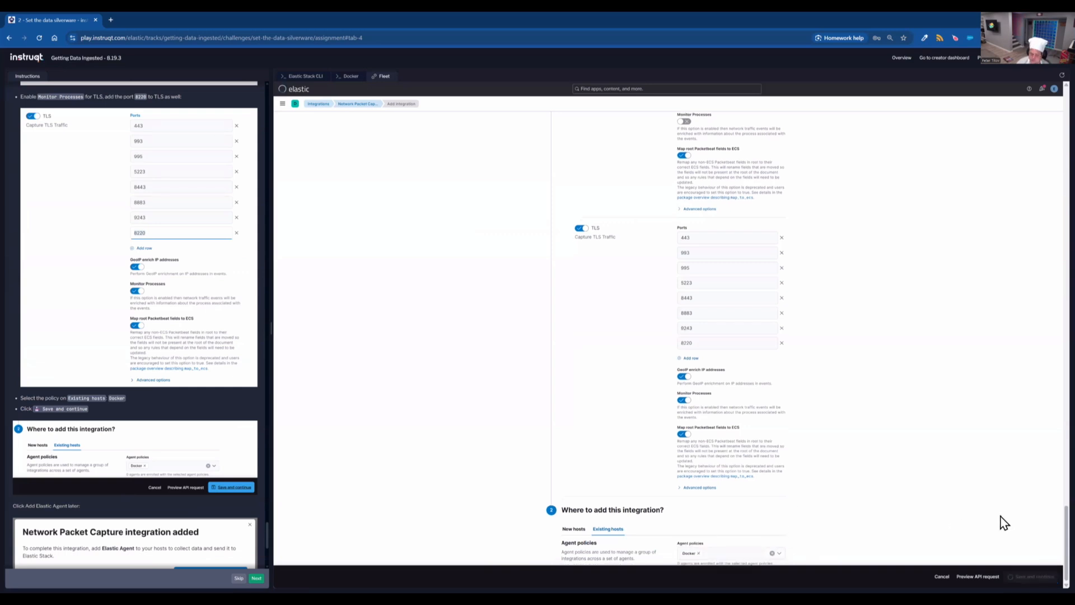
pyautogui.scroll(-3, 169, 503)
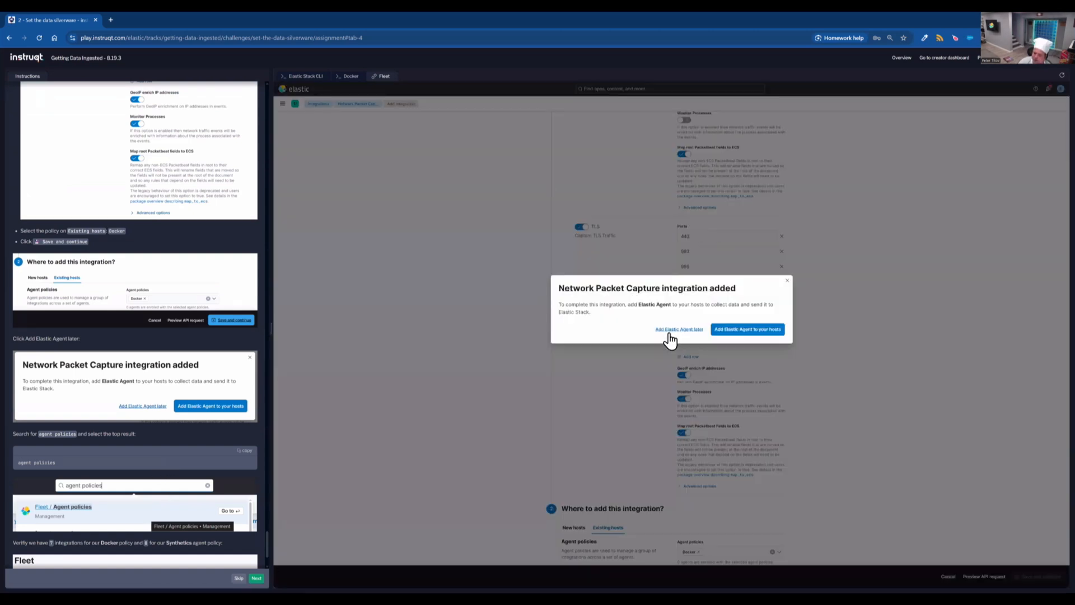
pyautogui.click(679, 329)
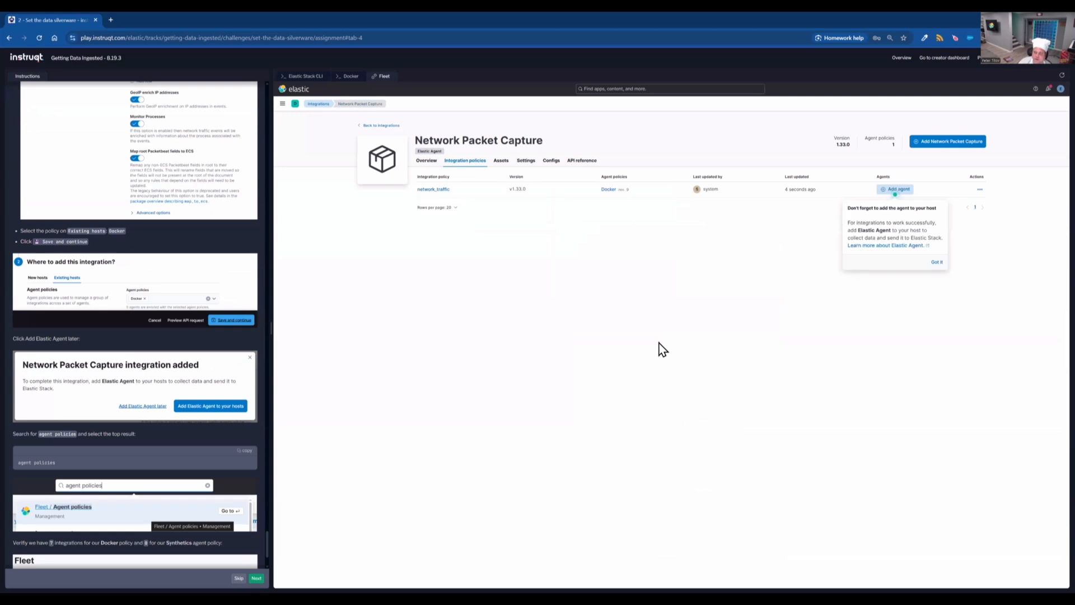
# - Search for agent policies and open the Docker policy to review its integrations
pyautogui.click(249, 456)
pyautogui.click(661, 89)
pyautogui.hotkey('ctrl', 'v')
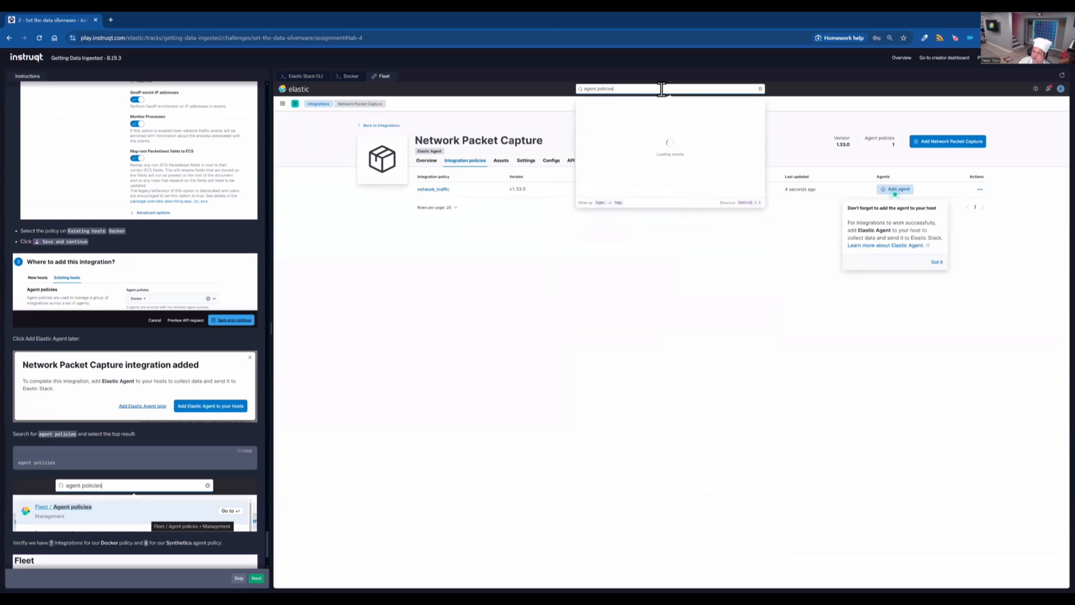
pyautogui.click(659, 111)
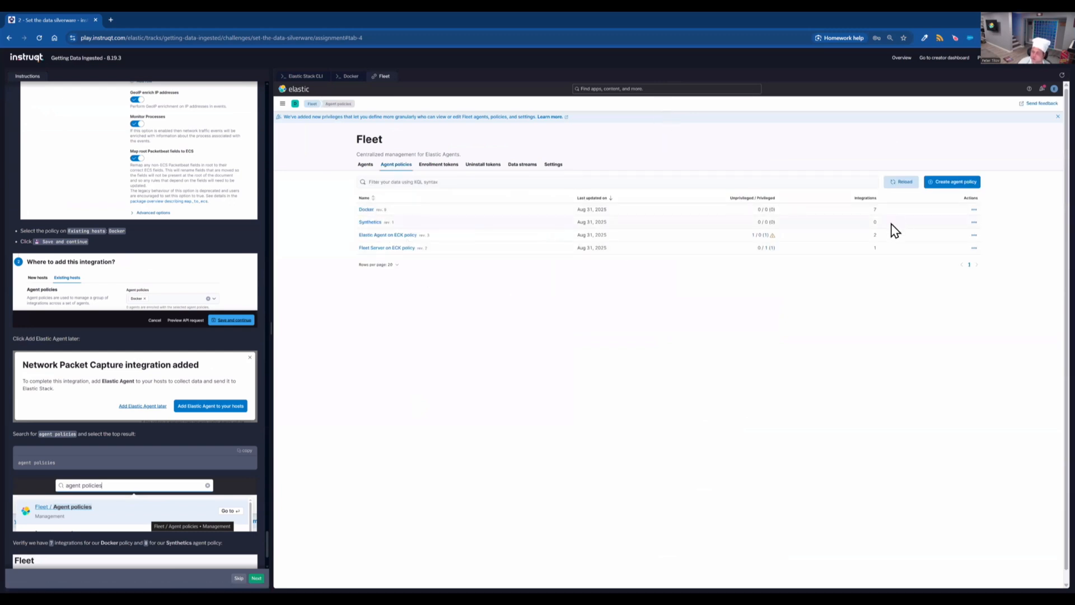
pyautogui.click(367, 210)
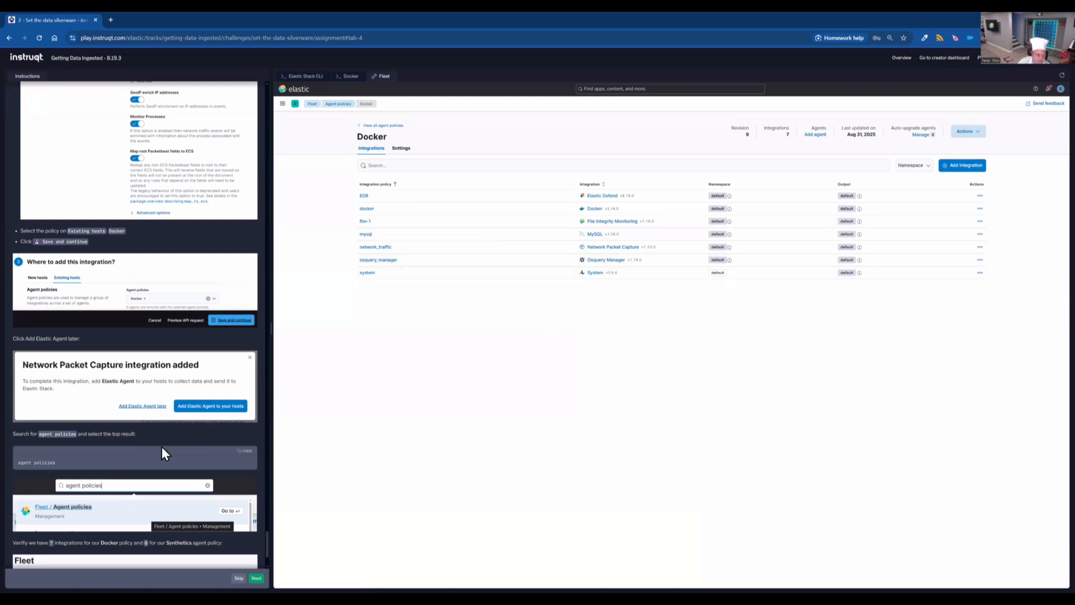
pyautogui.scroll(-1, 163, 451)
pyautogui.scroll(-3, 163, 451)
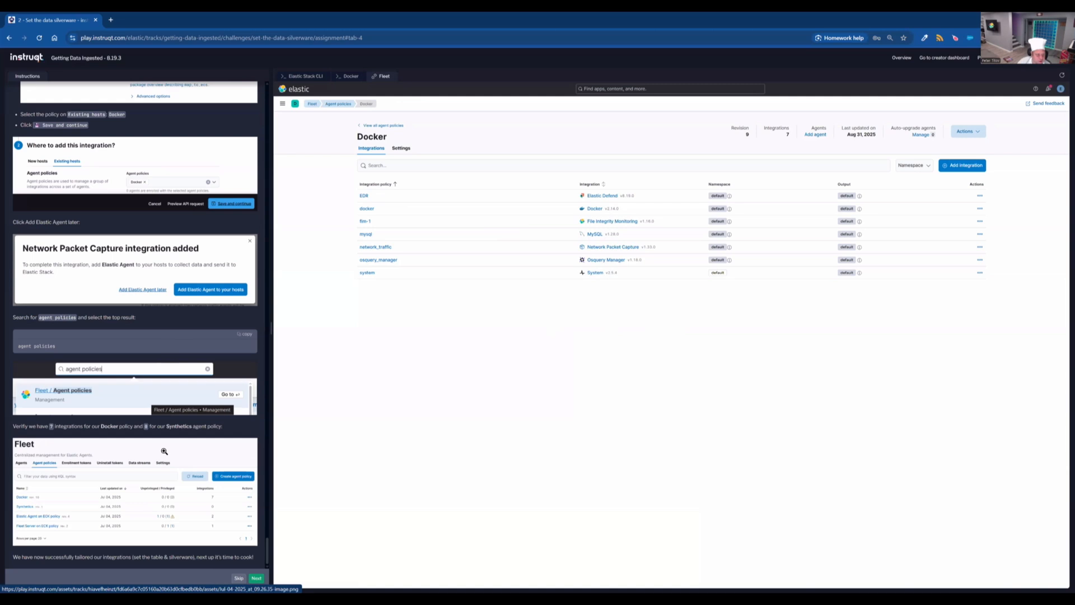